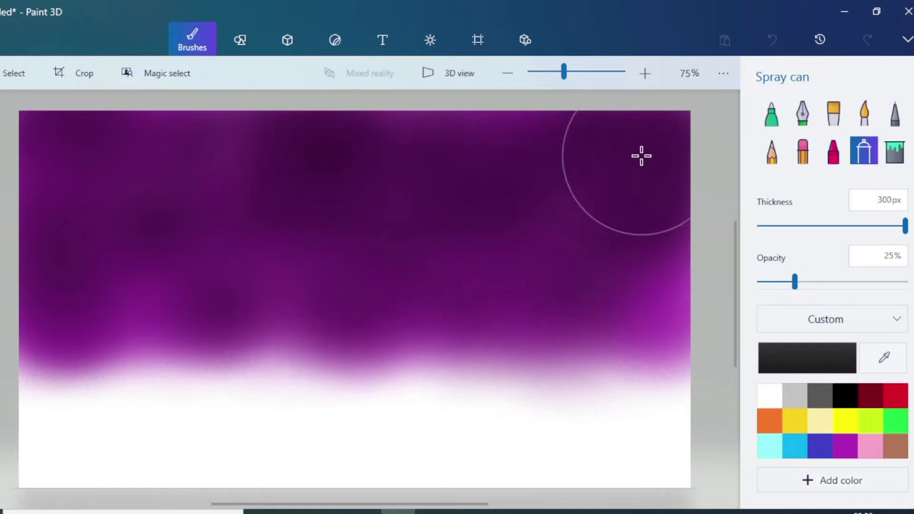
- Darken the purple sky with black 300 px spray at 25% opacity and spray a soft white moon glow at its upper right
mouse_move(640, 155)
mouse_down()
mouse_move(88, 116)
mouse_move(681, 368)
mouse_up()
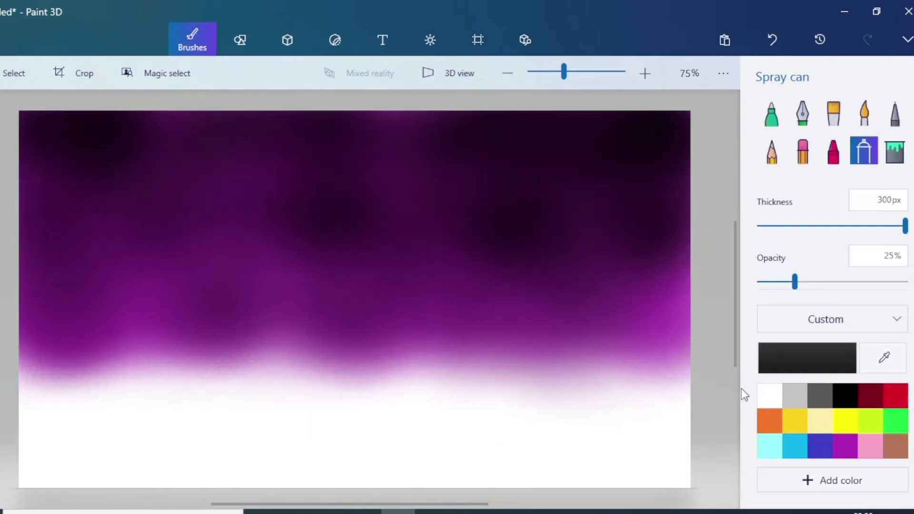
click(769, 397)
mouse_move(525, 204)
mouse_down()
mouse_move(496, 165)
mouse_move(541, 147)
mouse_move(586, 222)
mouse_move(478, 262)
mouse_move(432, 192)
mouse_move(486, 128)
mouse_move(581, 187)
mouse_move(470, 250)
mouse_move(552, 246)
mouse_move(462, 183)
mouse_move(480, 198)
mouse_move(516, 177)
mouse_move(470, 213)
mouse_move(524, 206)
mouse_move(510, 216)
mouse_move(502, 199)
mouse_move(552, 189)
mouse_move(499, 245)
mouse_move(440, 220)
mouse_move(456, 142)
mouse_up()
- Scatter tiny white stars across the purple sky with the Pixel pen at 1 px thickness
click(895, 113)
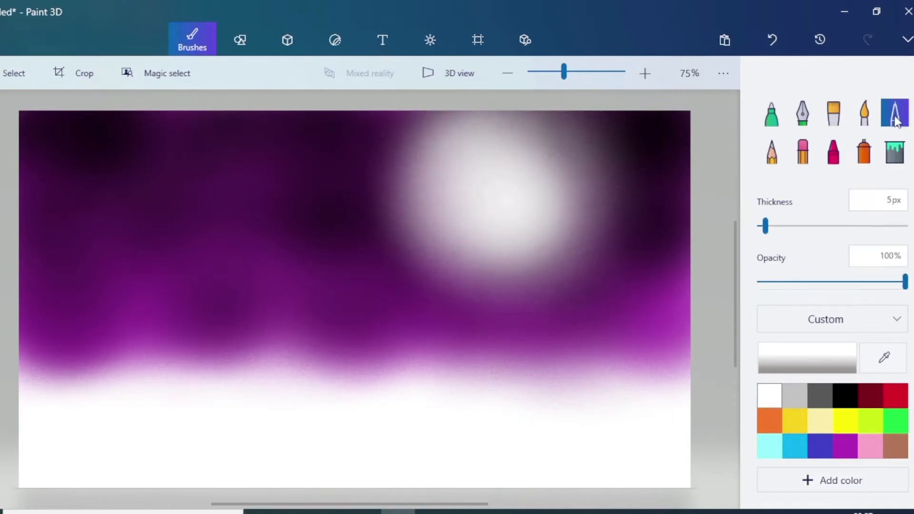
drag(766, 228, 758, 228)
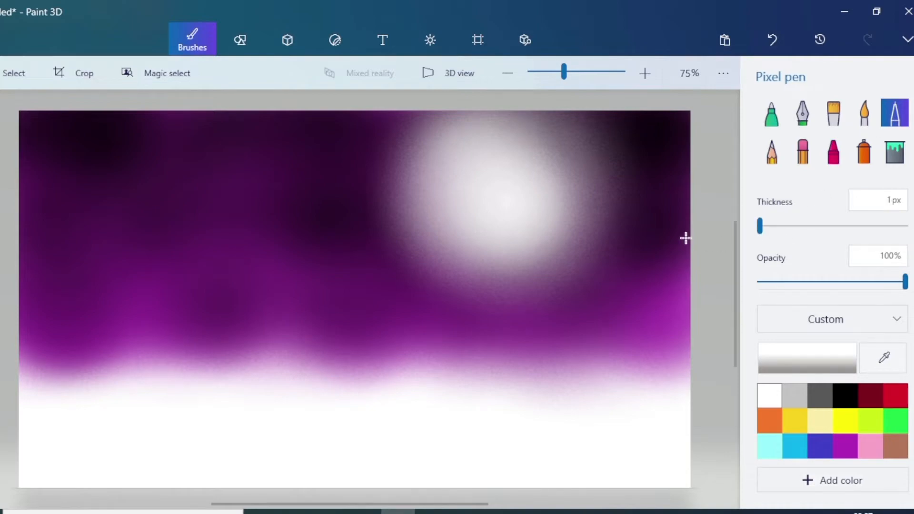
click(106, 191)
click(36, 168)
click(39, 125)
click(87, 140)
click(119, 249)
click(131, 152)
click(212, 135)
click(232, 179)
click(197, 217)
click(178, 250)
click(189, 257)
click(258, 193)
click(292, 163)
click(303, 150)
click(335, 137)
click(314, 257)
click(289, 282)
click(244, 311)
click(130, 310)
click(81, 298)
click(86, 185)
click(203, 202)
click(292, 182)
click(483, 155)
click(576, 123)
click(608, 122)
click(623, 118)
click(574, 152)
click(655, 219)
click(662, 238)
click(671, 317)
click(625, 249)
click(634, 186)
click(656, 146)
click(681, 129)
click(355, 261)
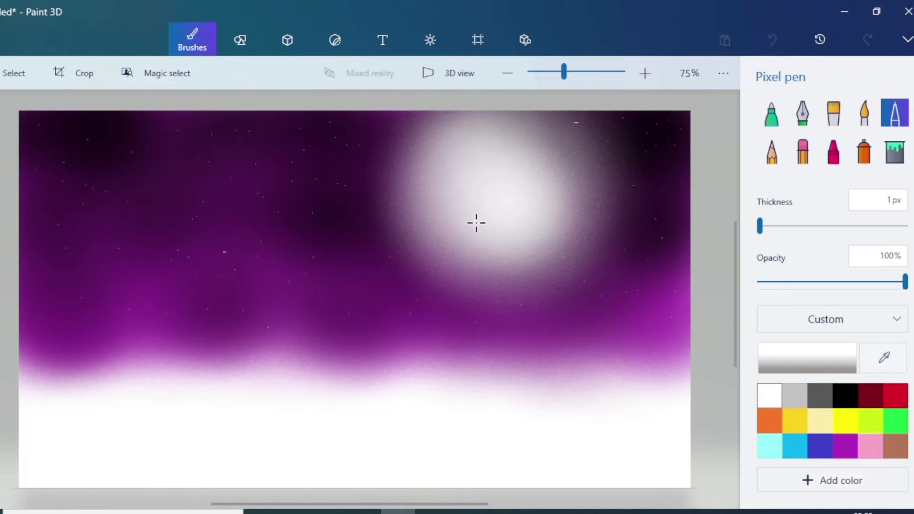
- Add larger white stars across the sky with the Pixel pen at 3 px thickness
click(761, 230)
click(576, 122)
click(248, 145)
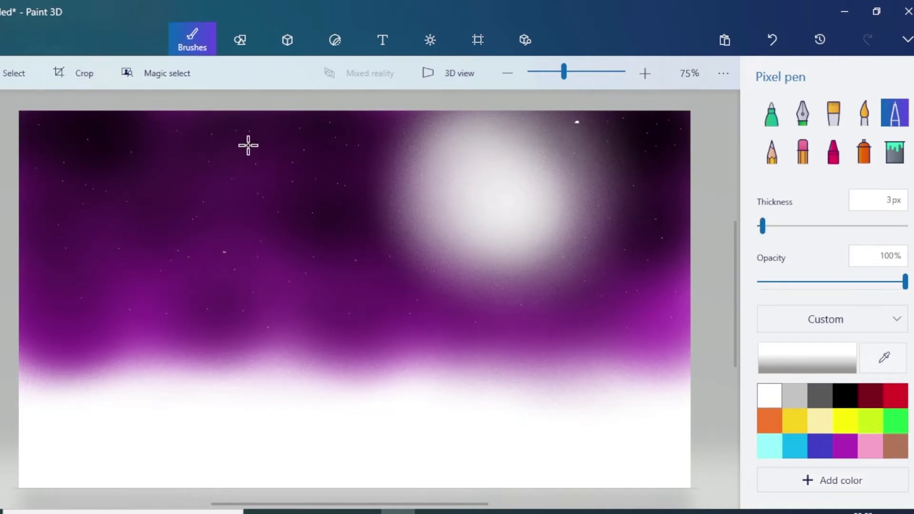
click(162, 151)
click(149, 195)
click(107, 169)
click(78, 146)
click(43, 185)
click(64, 285)
click(58, 330)
click(133, 310)
click(453, 143)
click(482, 121)
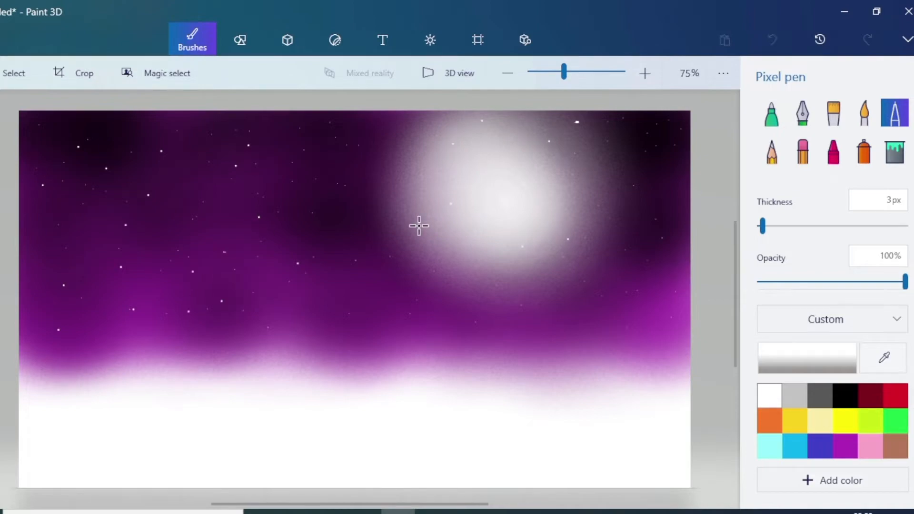
click(610, 289)
click(659, 159)
click(672, 283)
- Fill the gaps between the existing stars with medium white dots using the Pixel pen at 2 px
drag(763, 226, 759, 225)
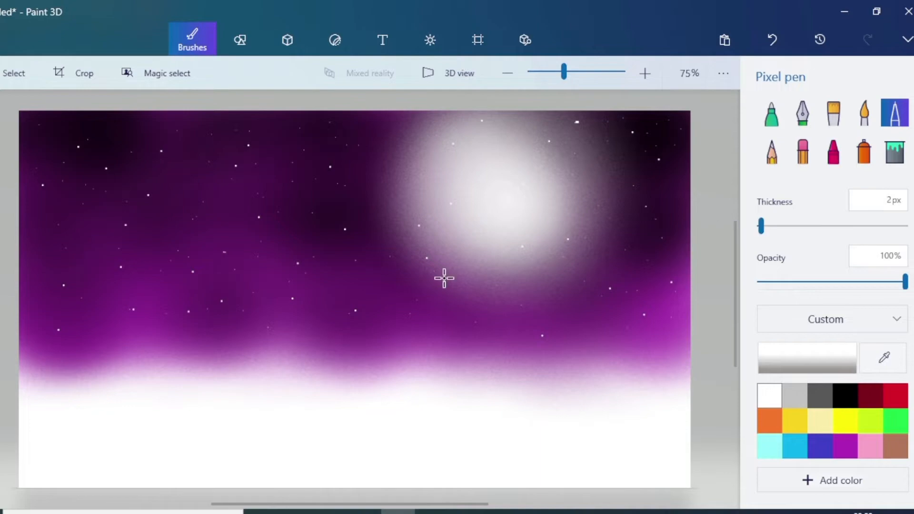
click(29, 146)
click(32, 207)
click(31, 254)
click(35, 305)
click(81, 231)
click(148, 239)
- Draw a circle over the white glow as the moon, with solid white fill and a white 10 px outline
click(239, 40)
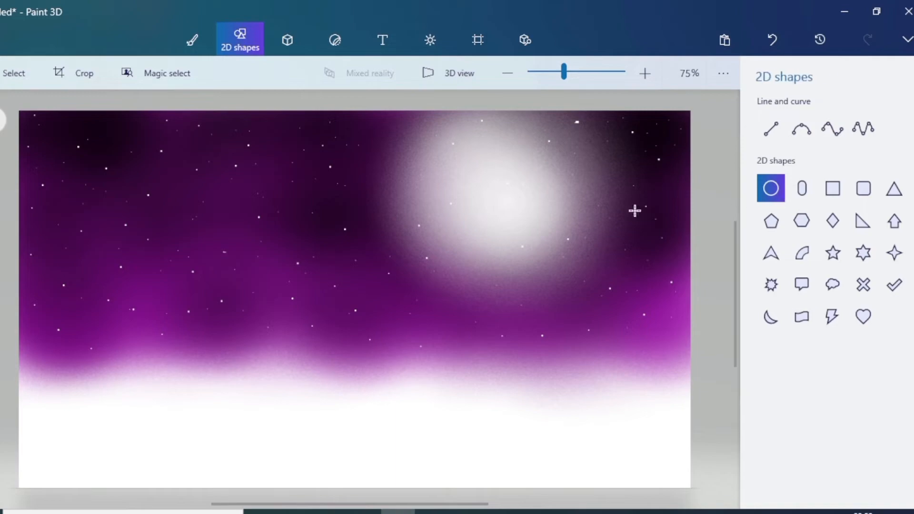
drag(443, 157, 569, 279)
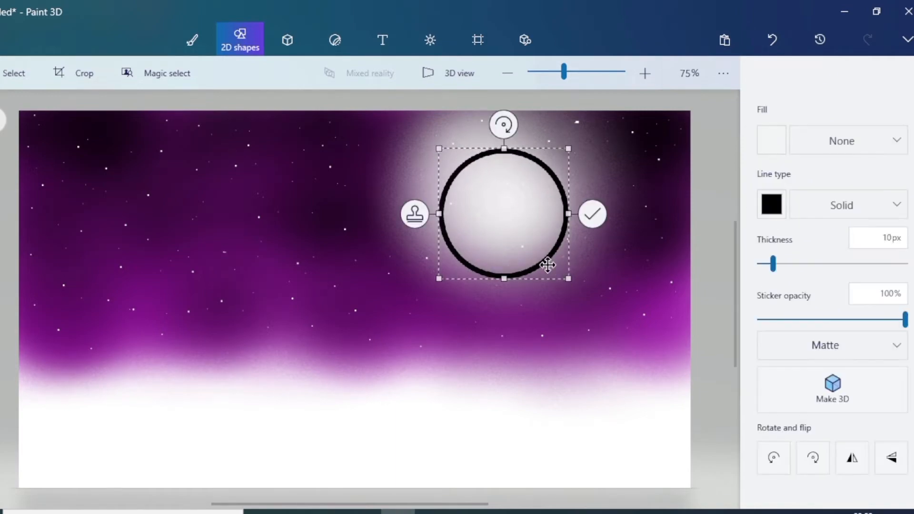
click(874, 140)
click(864, 170)
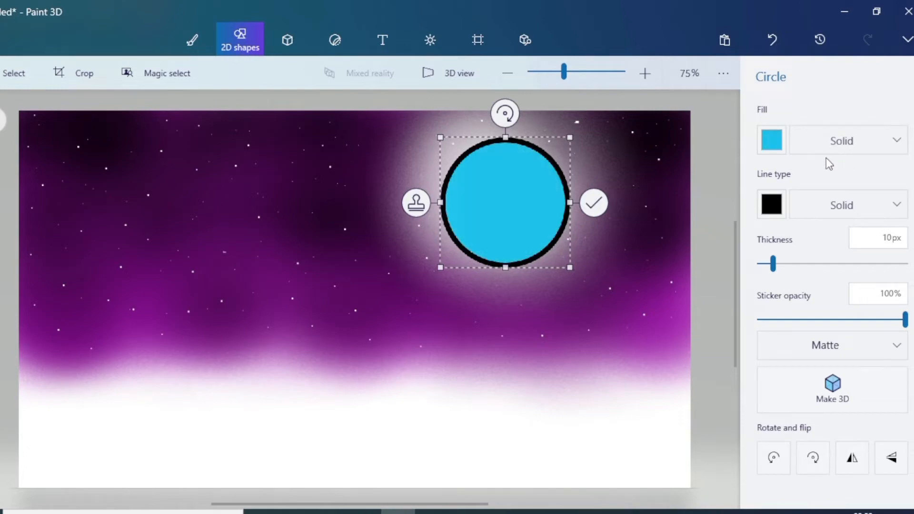
click(772, 141)
click(708, 192)
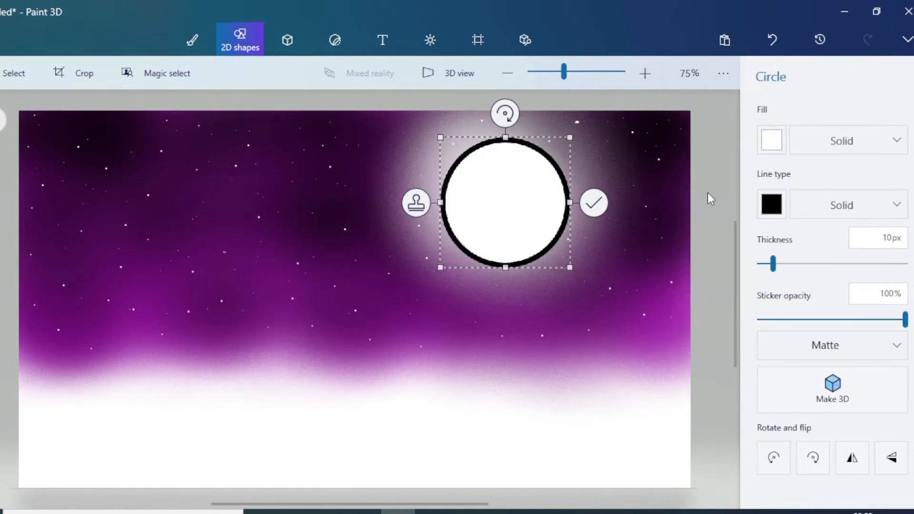
click(771, 204)
click(710, 256)
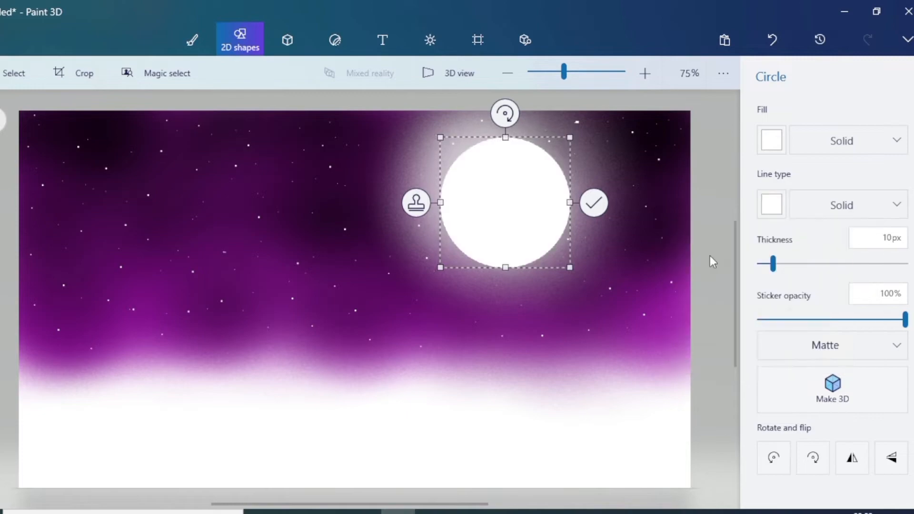
click(500, 386)
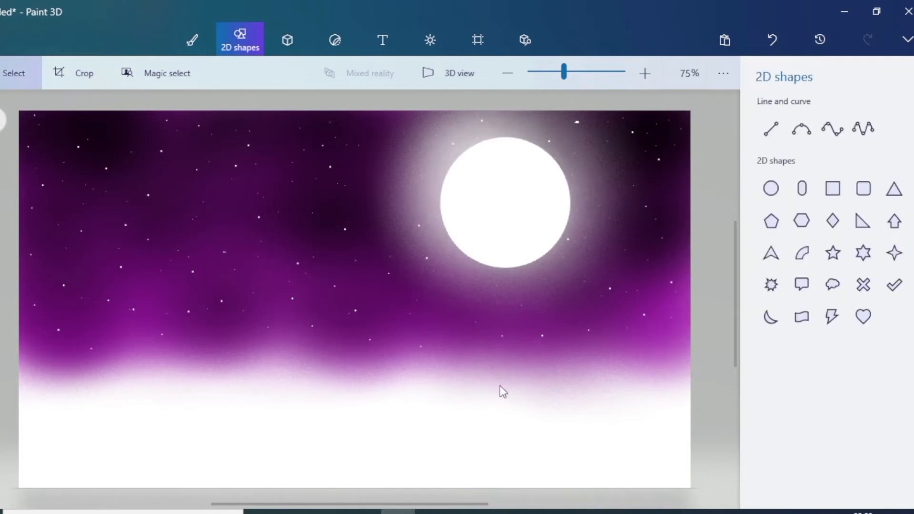
- Shade the moon's upper right with 25% opacity black Spray can strokes, soft at 95 px and crater spots at 46 px
click(192, 41)
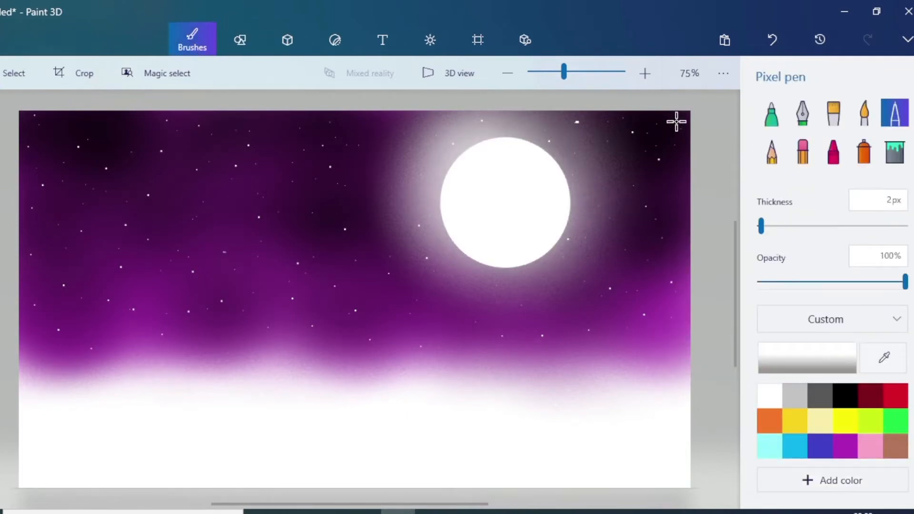
click(864, 151)
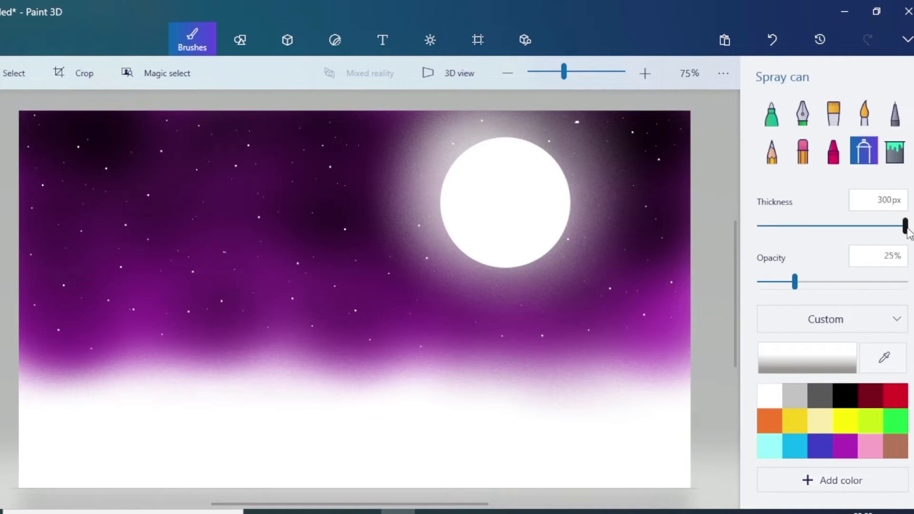
drag(886, 234, 797, 233)
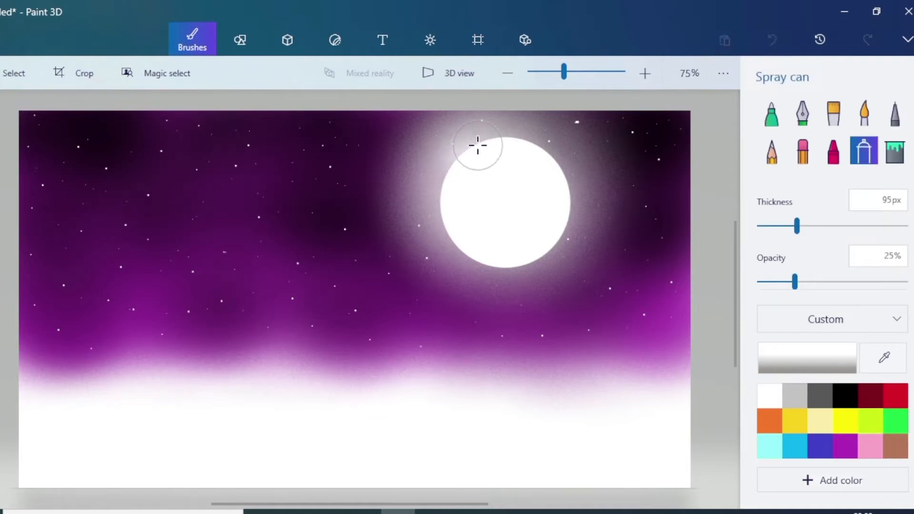
mouse_move(503, 138)
mouse_down()
mouse_move(545, 147)
mouse_move(562, 173)
mouse_move(570, 221)
mouse_move(515, 264)
mouse_move(453, 249)
mouse_move(441, 196)
mouse_move(509, 136)
mouse_move(535, 187)
mouse_move(505, 212)
mouse_up()
click(818, 403)
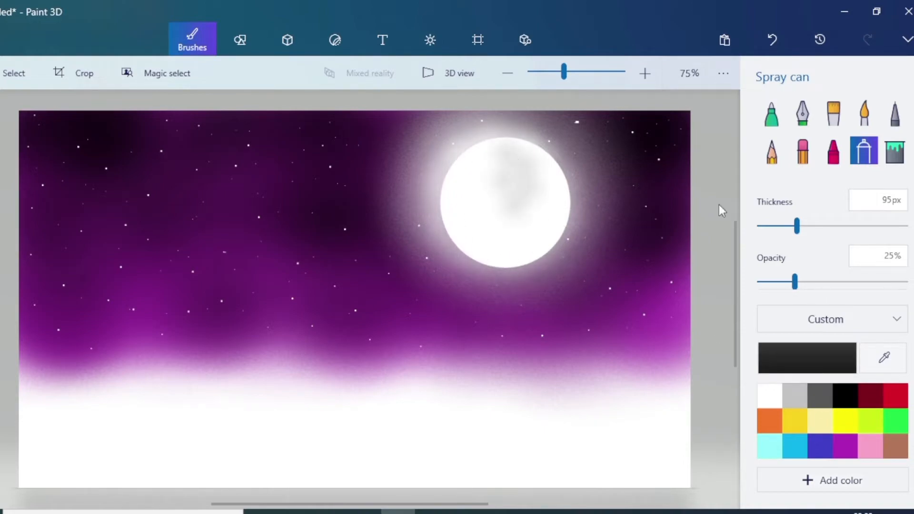
drag(803, 229, 774, 229)
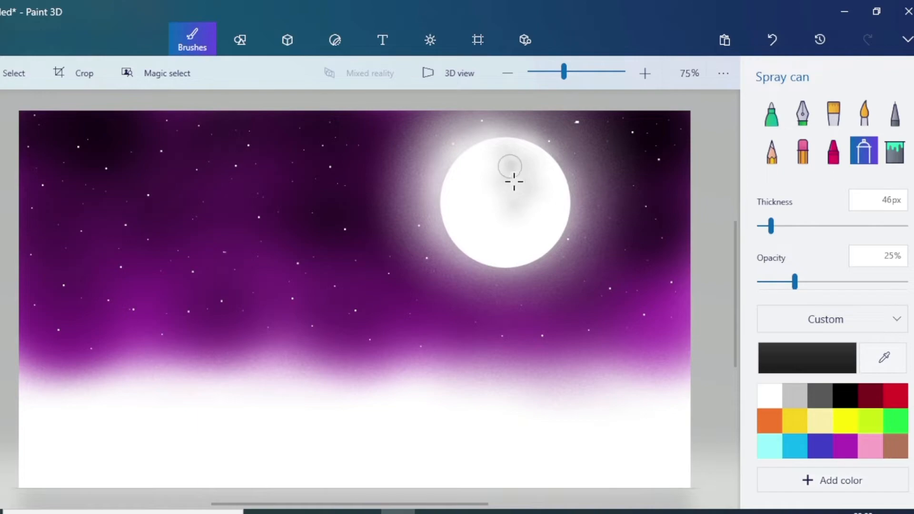
mouse_move(514, 181)
mouse_down()
mouse_move(521, 172)
mouse_move(547, 198)
mouse_move(538, 168)
mouse_move(551, 215)
mouse_up()
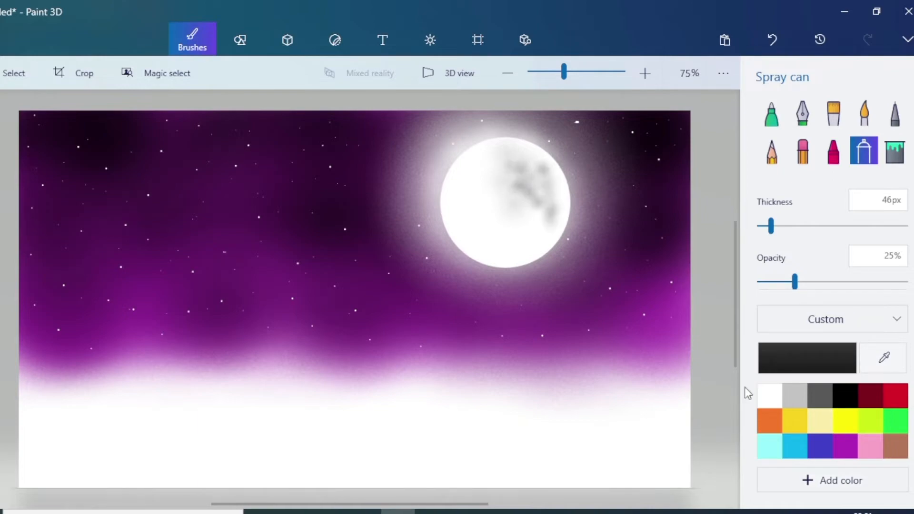
- Spray two white shooting stars in the upper left sky at 46 px, with tails at 8% opacity
click(771, 397)
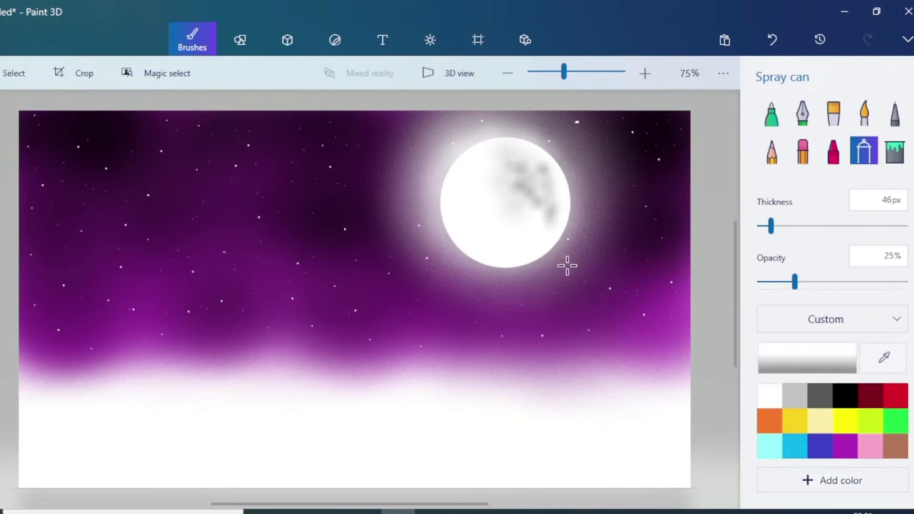
click(225, 204)
drag(773, 285, 770, 281)
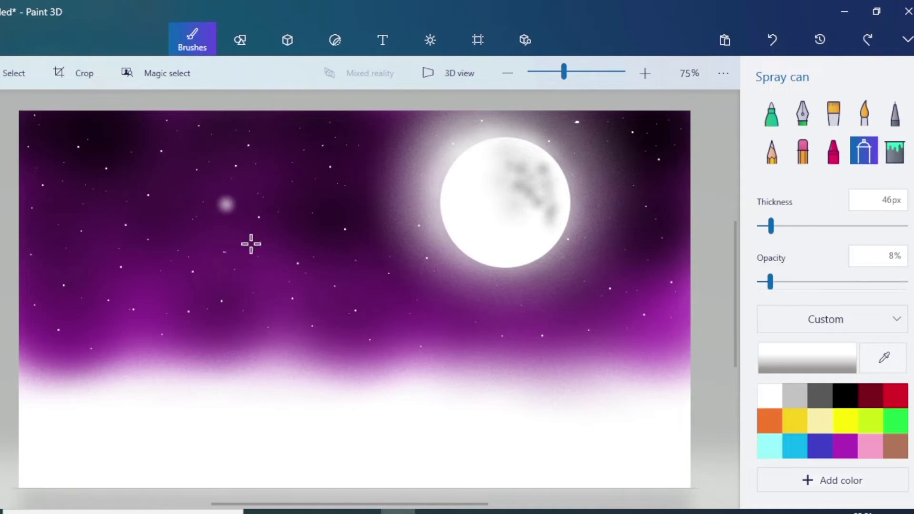
drag(225, 204, 81, 113)
click(204, 141)
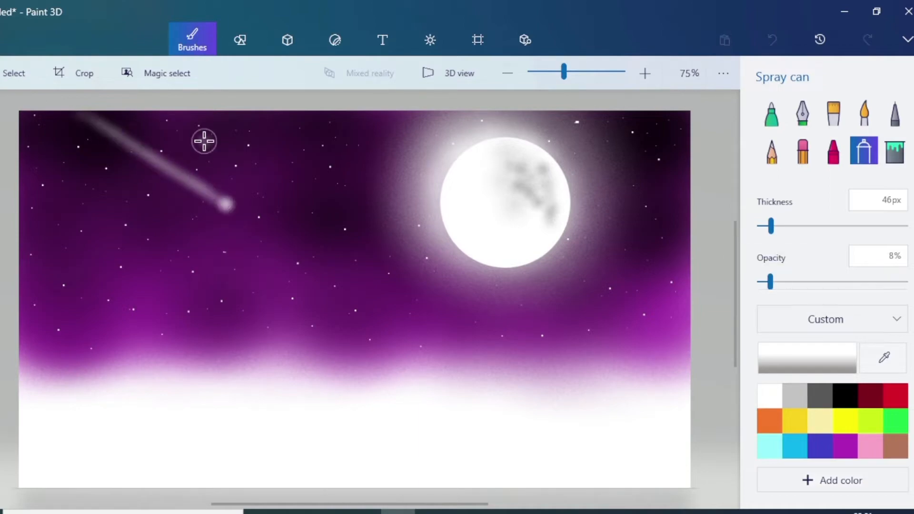
mouse_move(195, 136)
mouse_down()
mouse_move(159, 112)
mouse_move(205, 137)
mouse_up()
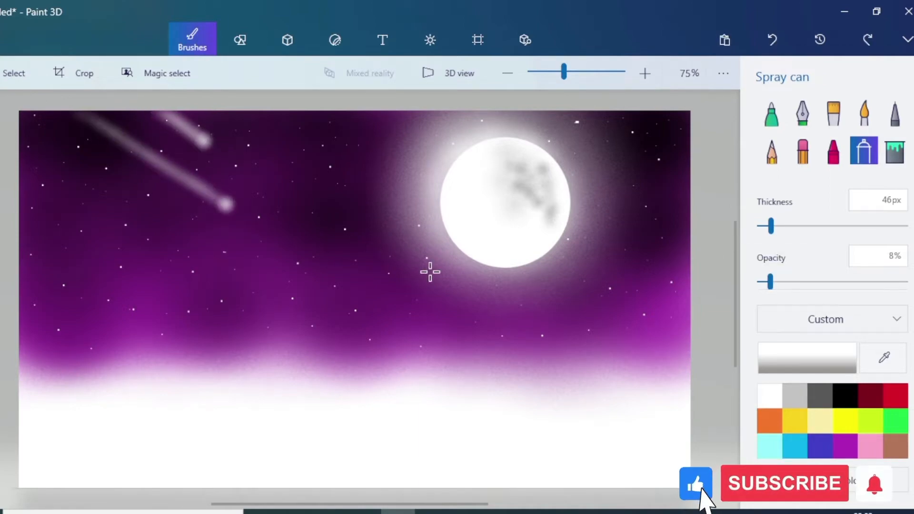
- Draw a black tree trunk below the moon and three thinner main branches spreading across it with the Pixel pen
click(842, 389)
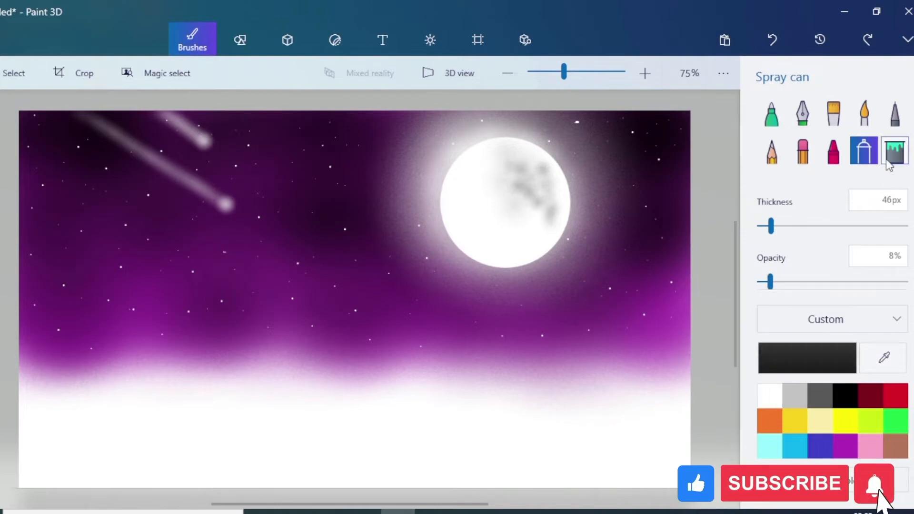
click(896, 115)
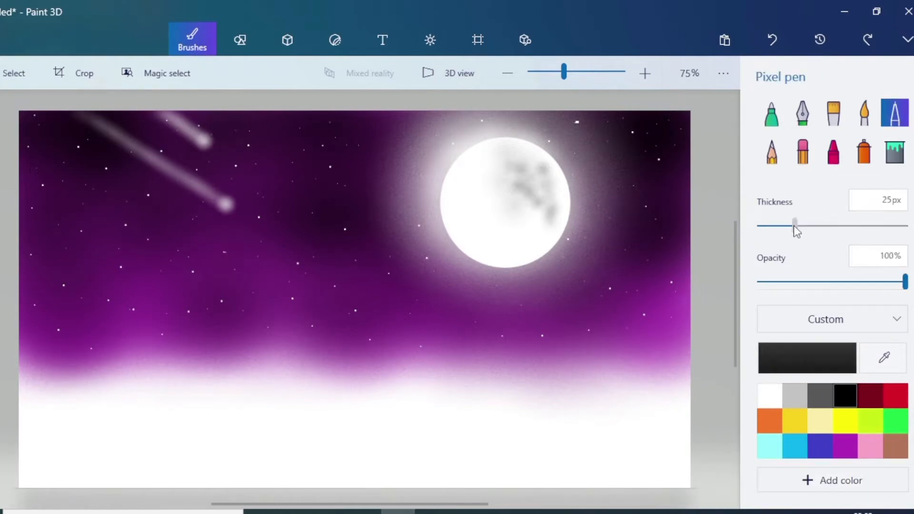
drag(508, 266, 508, 367)
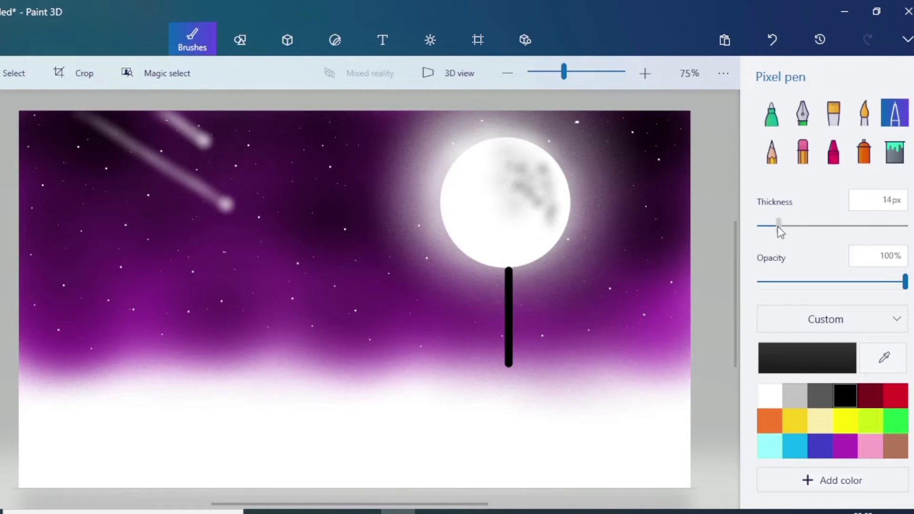
drag(782, 227, 771, 227)
mouse_move(508, 266)
mouse_down()
mouse_move(423, 144)
mouse_move(536, 113)
mouse_move(647, 147)
mouse_move(669, 116)
mouse_up()
- Add black side branches to the trunk and main branches with the Pixel pen at 6 px
drag(772, 227, 767, 226)
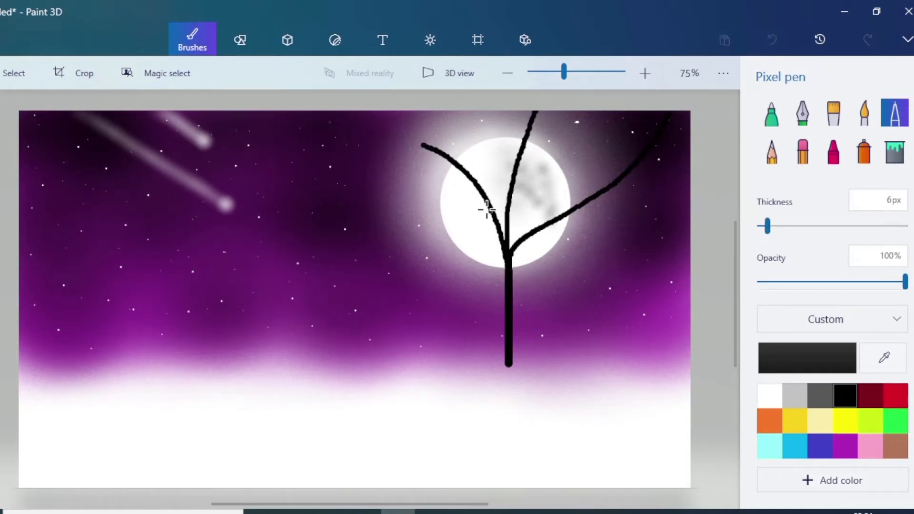
drag(489, 210, 429, 199)
drag(465, 167, 480, 113)
drag(518, 166, 638, 113)
drag(597, 195, 690, 215)
drag(551, 217, 578, 165)
drag(505, 274, 375, 242)
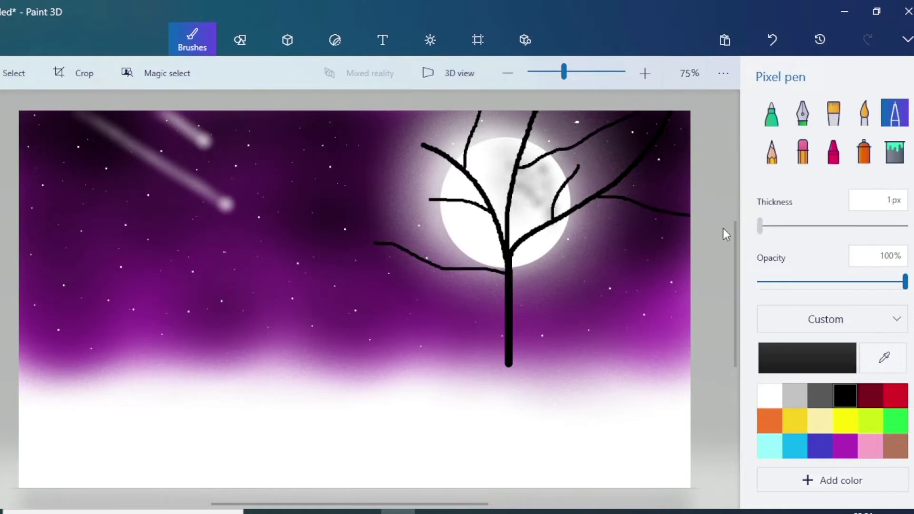
- Draw fine black twigs along the tree's trunk and branches with the Pixel pen at 1 px
mouse_move(430, 200)
mouse_down()
mouse_move(378, 164)
mouse_move(456, 202)
mouse_move(408, 220)
mouse_up()
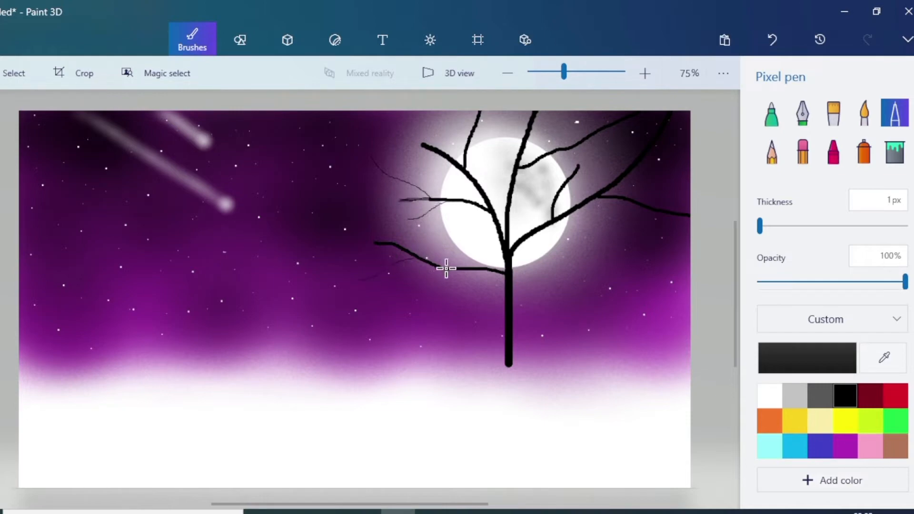
drag(446, 266, 437, 224)
mouse_move(507, 295)
mouse_down()
mouse_move(442, 299)
mouse_move(588, 272)
mouse_up()
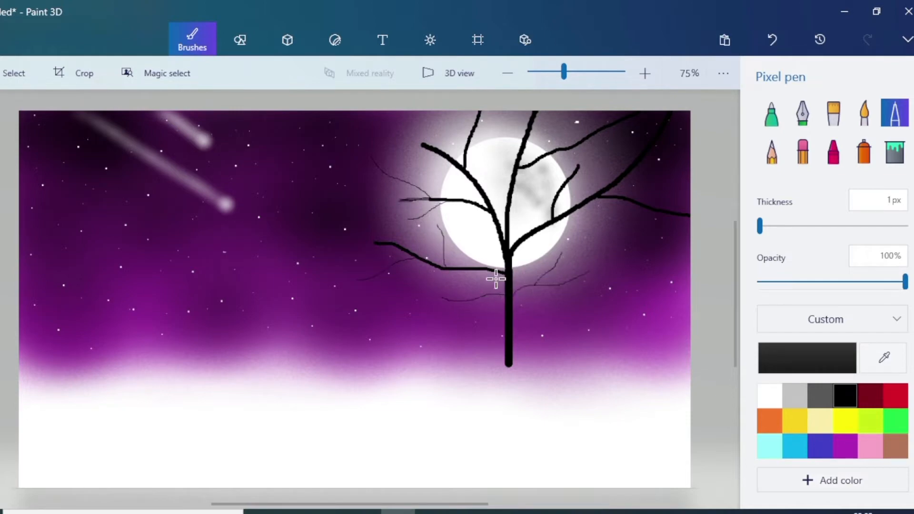
drag(421, 284, 455, 298)
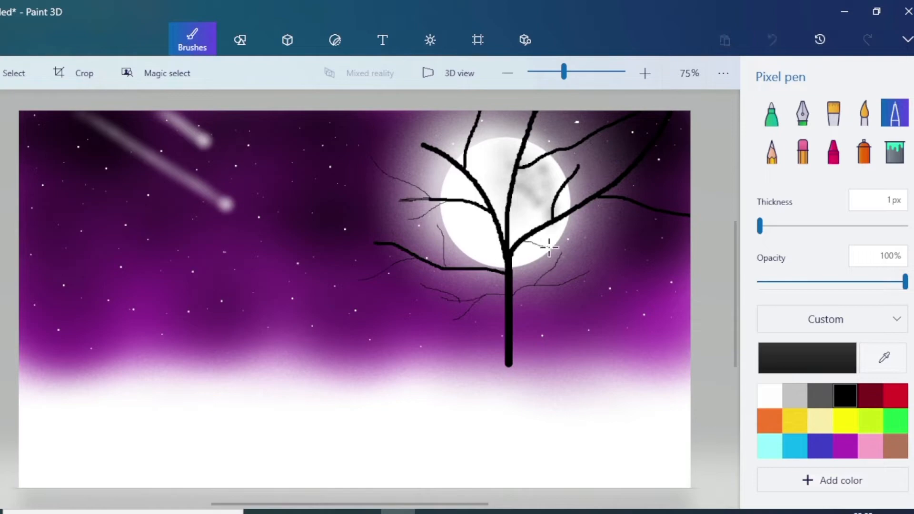
drag(626, 215, 633, 243)
drag(660, 206, 705, 176)
drag(627, 172, 681, 167)
mouse_move(596, 132)
mouse_down()
mouse_move(566, 149)
mouse_move(581, 116)
mouse_up()
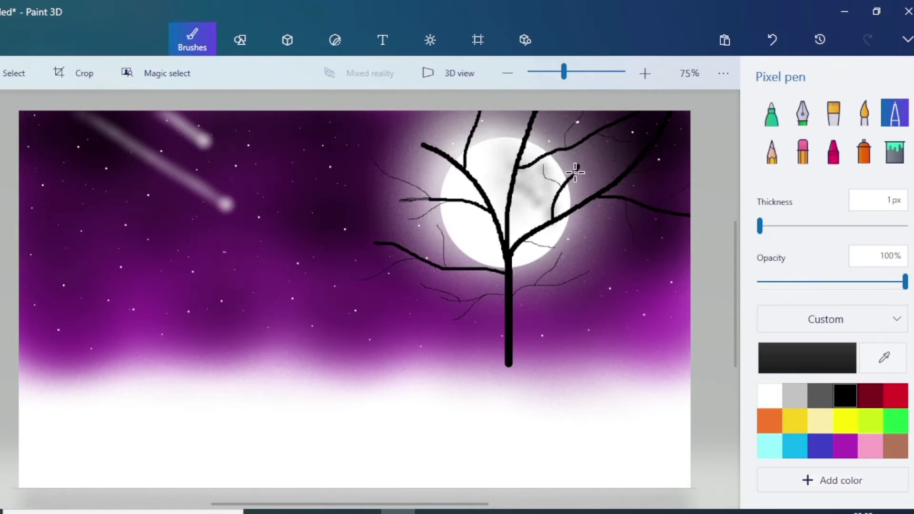
drag(578, 173, 617, 160)
drag(522, 141, 492, 109)
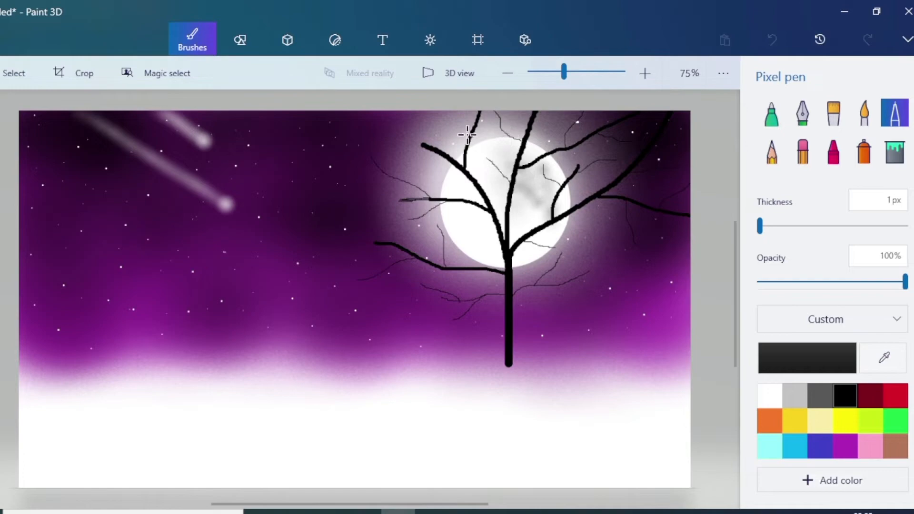
mouse_move(429, 148)
mouse_down()
mouse_move(376, 108)
mouse_move(340, 116)
mouse_move(374, 145)
mouse_move(416, 116)
mouse_up()
drag(470, 183, 423, 161)
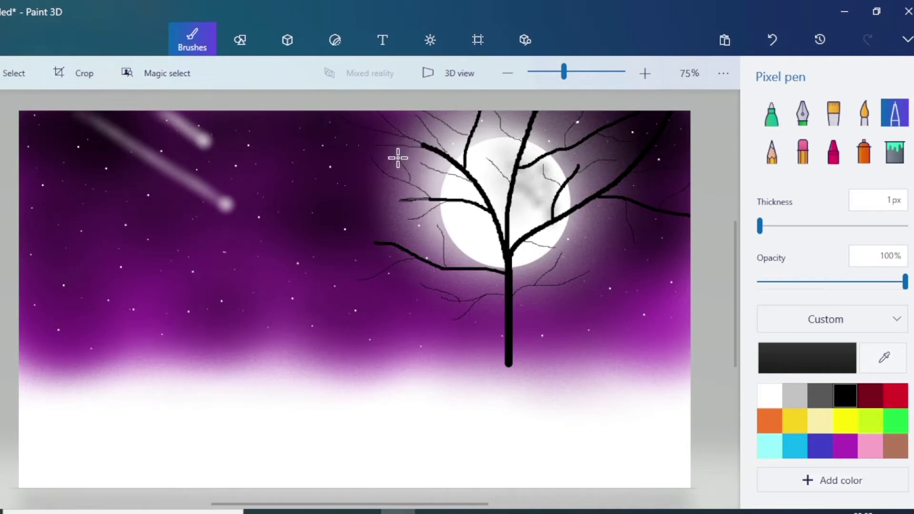
- Paint a solid black silhouette of hills along the full width of the horizon with the Pixel pen at 14 px
drag(760, 226, 779, 226)
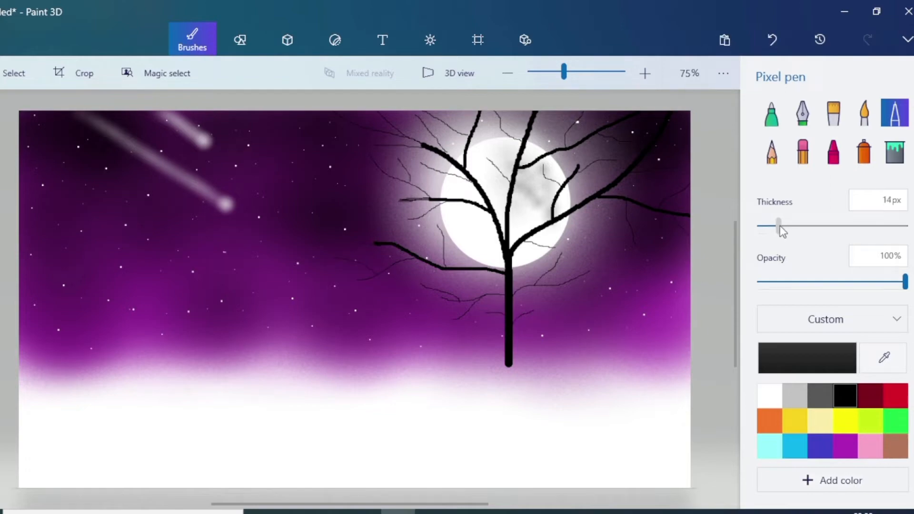
mouse_move(23, 323)
mouse_down()
mouse_move(190, 361)
mouse_move(373, 341)
mouse_move(516, 351)
mouse_move(691, 310)
mouse_up()
drag(21, 367, 691, 367)
mouse_move(541, 357)
mouse_down()
mouse_move(518, 362)
mouse_move(572, 360)
mouse_move(574, 349)
mouse_move(594, 360)
mouse_move(697, 366)
mouse_move(668, 355)
mouse_move(659, 363)
mouse_move(662, 331)
mouse_move(659, 345)
mouse_move(635, 355)
mouse_move(696, 352)
mouse_move(627, 358)
mouse_move(696, 323)
mouse_move(668, 339)
mouse_move(467, 360)
mouse_move(498, 363)
mouse_move(512, 359)
mouse_move(421, 362)
mouse_move(352, 349)
mouse_move(393, 356)
mouse_move(30, 364)
mouse_up()
mouse_move(26, 327)
mouse_down()
mouse_move(66, 353)
mouse_move(41, 346)
mouse_move(39, 336)
mouse_move(66, 354)
mouse_up()
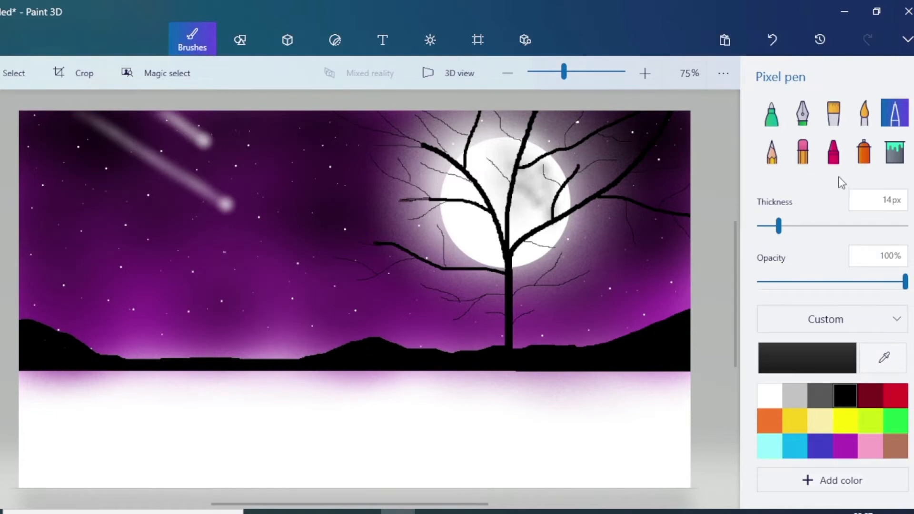
- Roughen the upper edge of the black hills into a bushy treeline with the black Crayon at 10 px
click(834, 152)
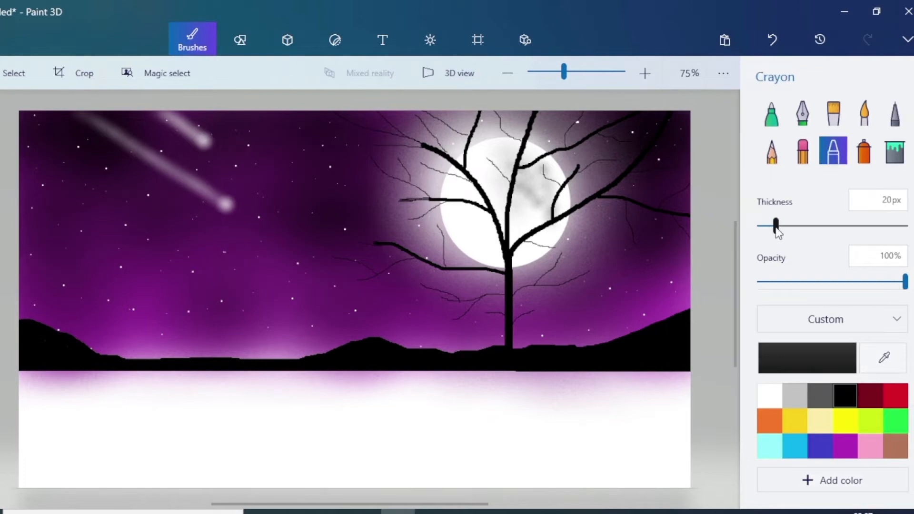
drag(777, 231, 725, 227)
mouse_move(661, 318)
mouse_down()
mouse_move(605, 343)
mouse_move(613, 339)
mouse_move(578, 349)
mouse_move(576, 340)
mouse_move(525, 343)
mouse_move(518, 355)
mouse_move(503, 346)
mouse_move(501, 331)
mouse_move(513, 345)
mouse_move(511, 324)
mouse_up()
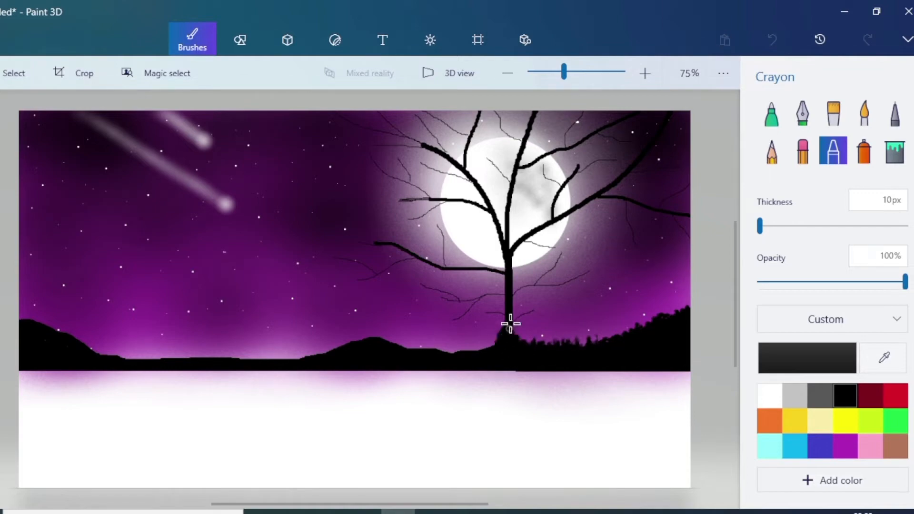
mouse_move(456, 352)
mouse_down()
mouse_move(361, 334)
mouse_move(340, 351)
mouse_move(237, 358)
mouse_up()
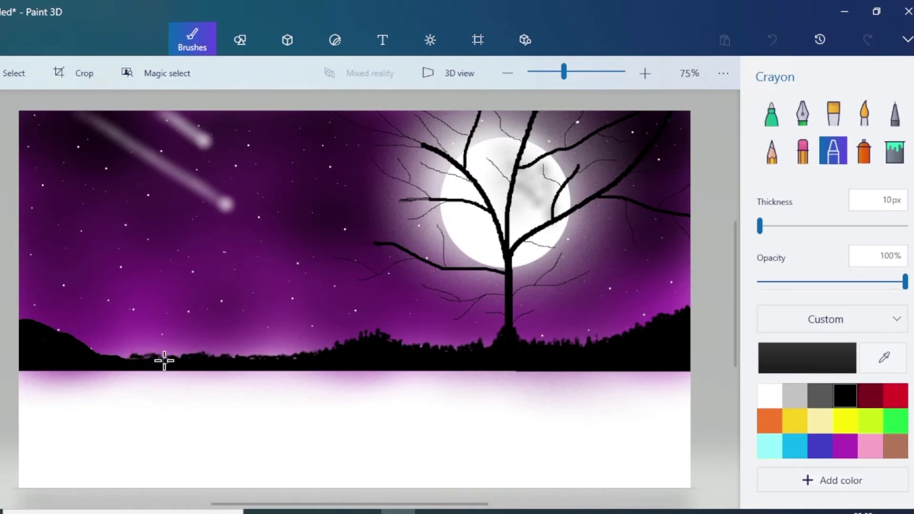
mouse_move(164, 361)
mouse_down()
mouse_move(90, 347)
mouse_move(41, 325)
mouse_up()
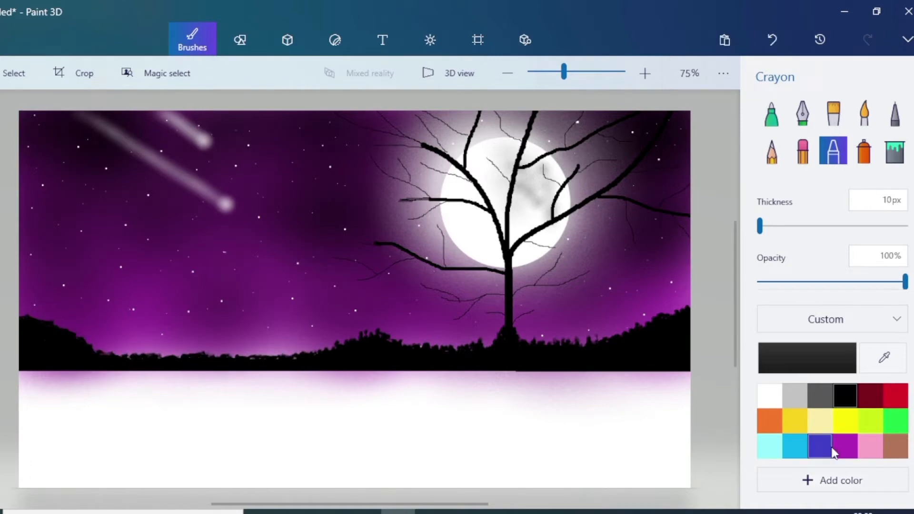
- Mix a very dark purple, hex 200a21, for the Crayon and stroke it along the tree trunk at 10 px
click(846, 445)
click(804, 350)
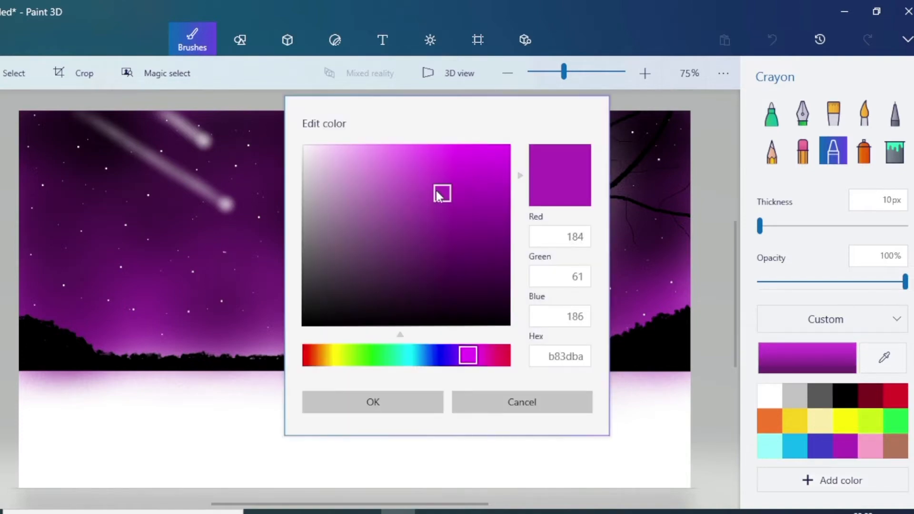
drag(442, 194, 447, 302)
click(394, 410)
drag(503, 324, 505, 316)
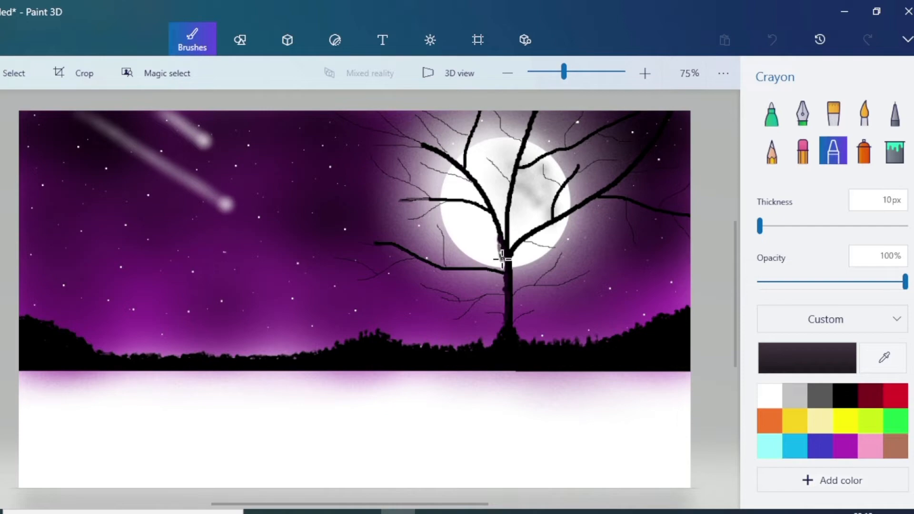
- Lighten the dark purple slightly and add bark strokes along the trunk and the left main branch with the 10 px Crayon
click(807, 358)
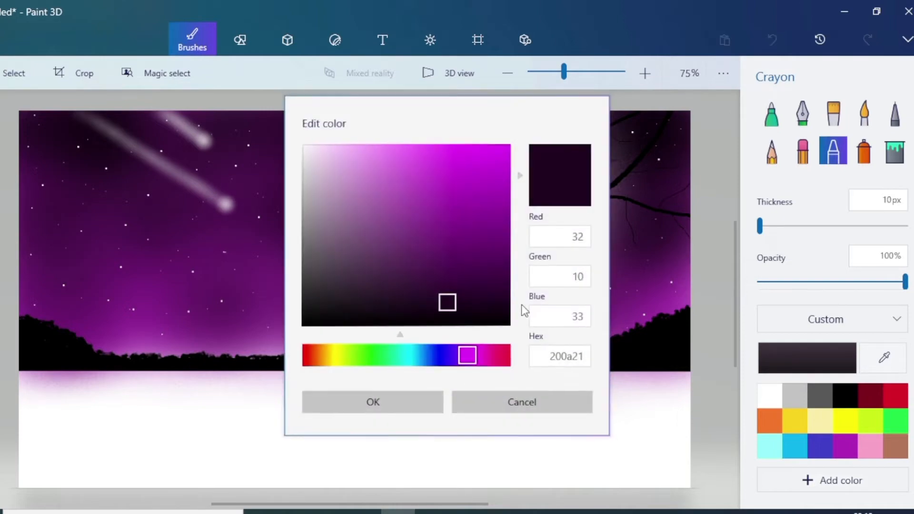
drag(445, 294, 445, 283)
click(405, 407)
drag(502, 324, 505, 296)
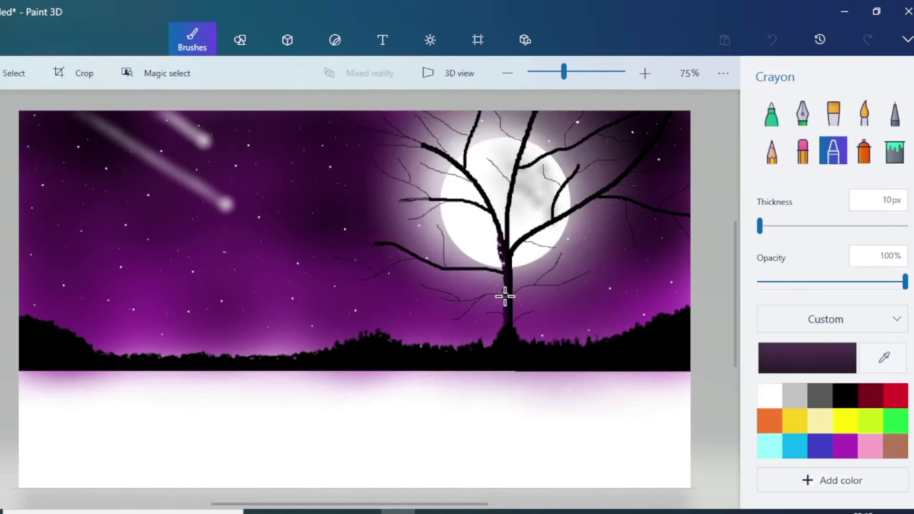
drag(502, 257, 500, 234)
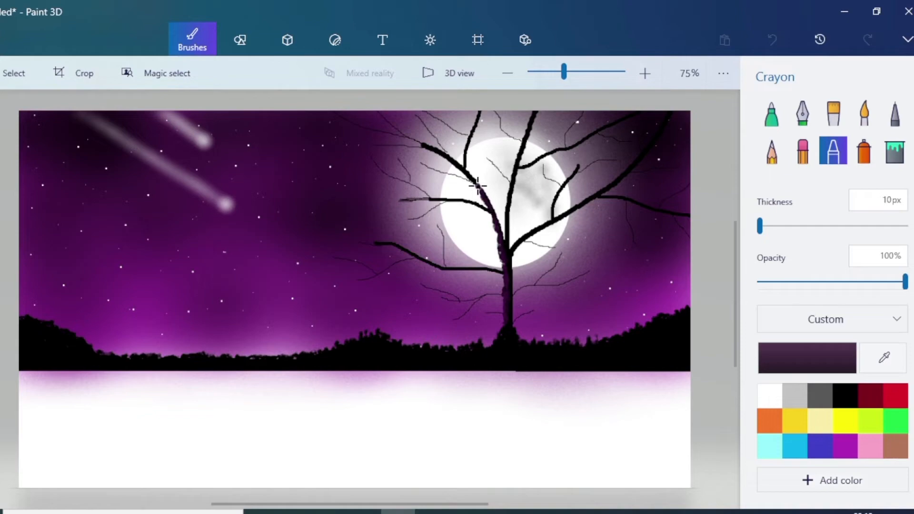
- Extend the dark purple bark strokes over the middle and right main branches and the left side branches with the 10 px Crayon
mouse_move(505, 296)
mouse_down()
mouse_move(504, 322)
mouse_move(521, 238)
mouse_up()
drag(589, 198, 621, 176)
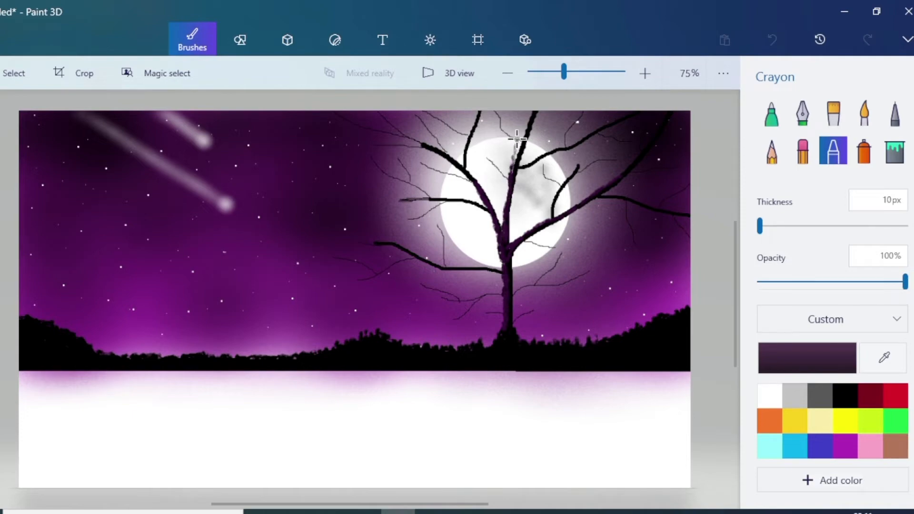
drag(530, 119, 535, 113)
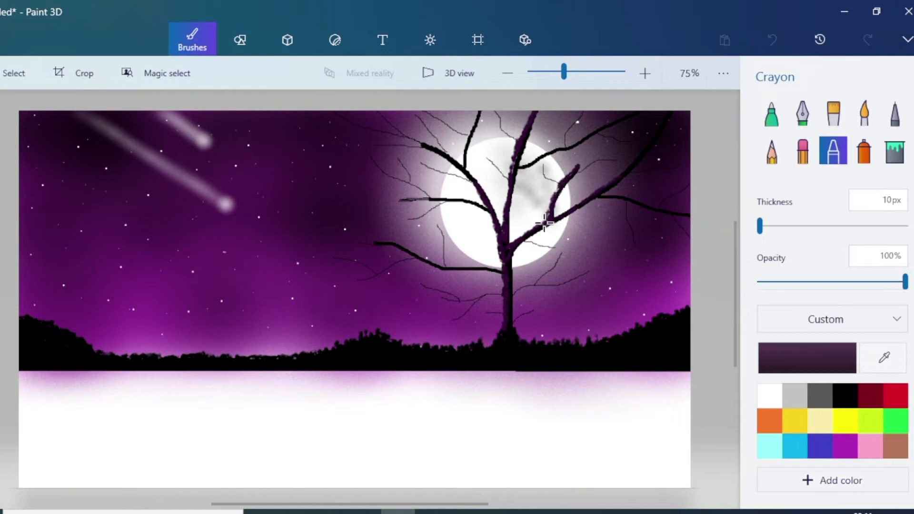
drag(555, 191, 575, 168)
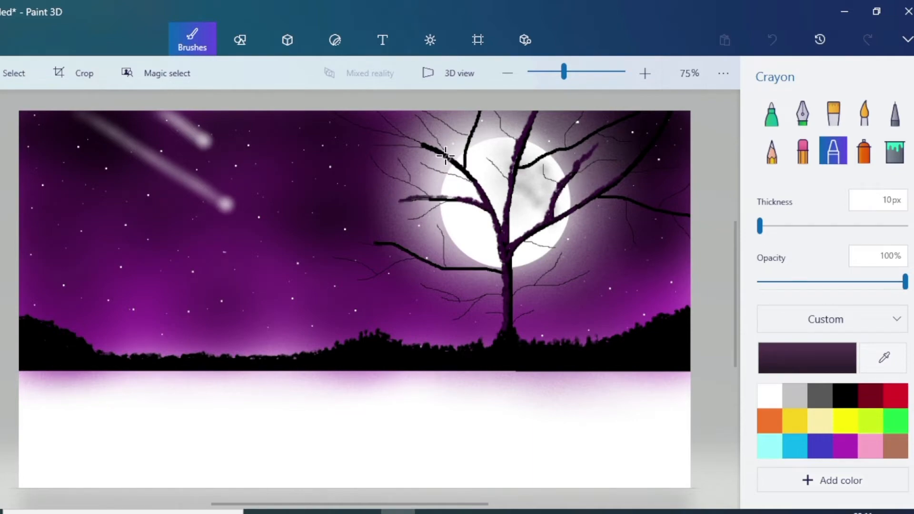
drag(396, 136, 380, 132)
drag(508, 269, 502, 260)
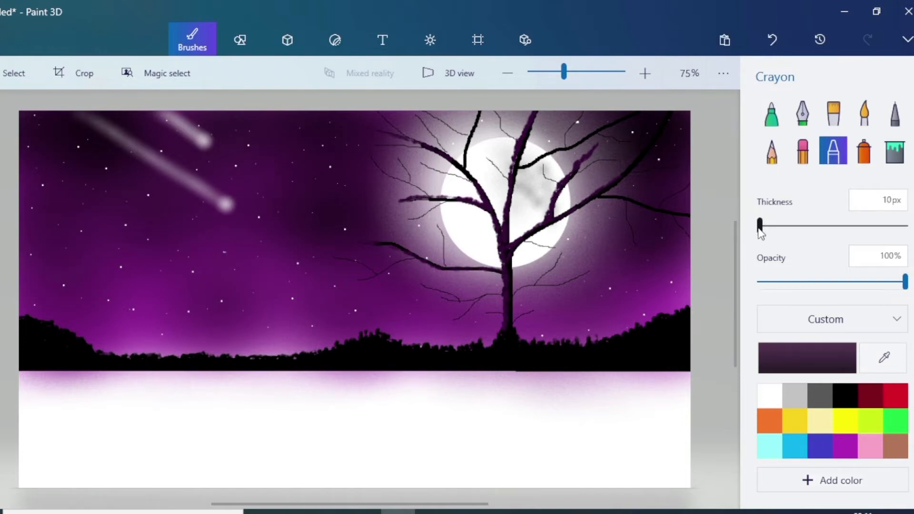
- Dab dark purple foliage clusters around the lower trunk and below the right branches with the Crayon, raising its thickness to 22 px
drag(765, 229, 772, 228)
drag(534, 303, 538, 307)
mouse_move(539, 303)
mouse_down()
mouse_move(531, 304)
mouse_move(542, 318)
mouse_up()
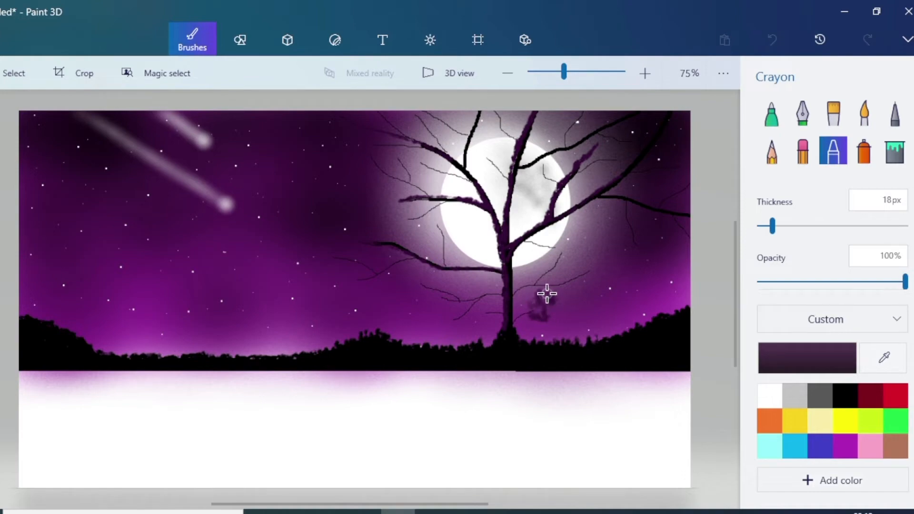
drag(773, 227, 779, 228)
mouse_move(543, 310)
mouse_down()
mouse_move(554, 309)
mouse_move(535, 299)
mouse_up()
mouse_move(486, 313)
mouse_down()
mouse_move(491, 304)
mouse_move(486, 319)
mouse_move(461, 308)
mouse_move(469, 321)
mouse_move(442, 314)
mouse_move(451, 316)
mouse_move(441, 282)
mouse_move(415, 290)
mouse_move(420, 307)
mouse_move(410, 288)
mouse_move(441, 298)
mouse_up()
mouse_move(554, 252)
mouse_down()
mouse_move(541, 248)
mouse_move(577, 239)
mouse_move(550, 242)
mouse_move(549, 264)
mouse_move(572, 241)
mouse_move(567, 271)
mouse_move(600, 267)
mouse_move(576, 281)
mouse_move(613, 267)
mouse_move(583, 268)
mouse_move(602, 287)
mouse_up()
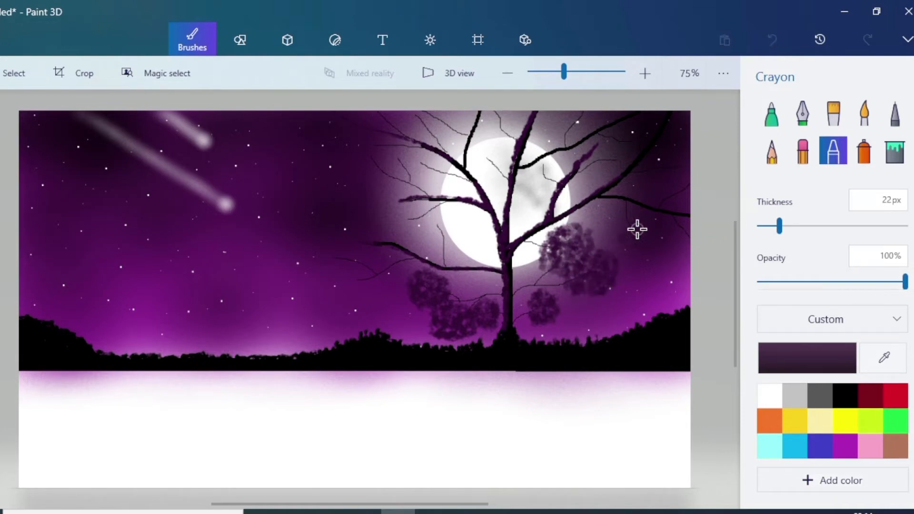
mouse_move(643, 248)
mouse_down()
mouse_move(629, 257)
mouse_move(632, 241)
mouse_move(688, 242)
mouse_move(640, 257)
mouse_move(677, 235)
mouse_up()
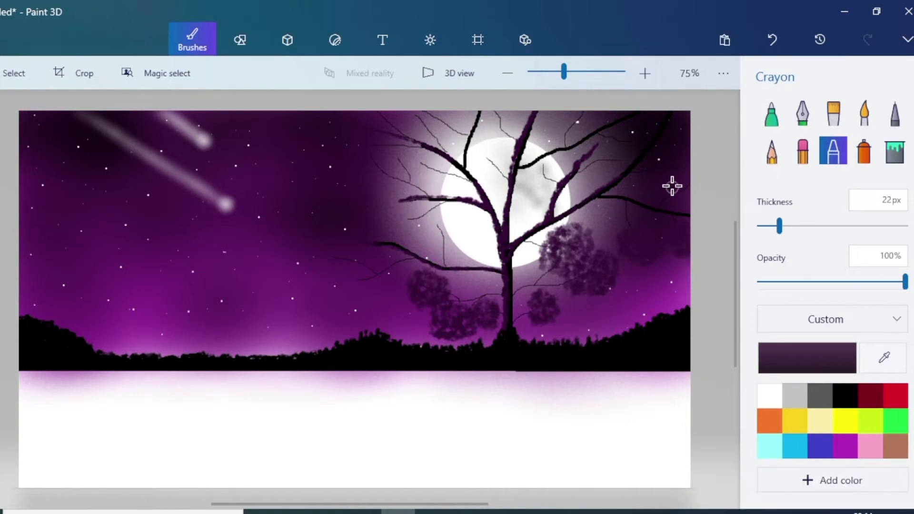
- Dab black foliage clusters over the upper and outer branches on both sides of the tree with the Crayon at 45 px
click(844, 395)
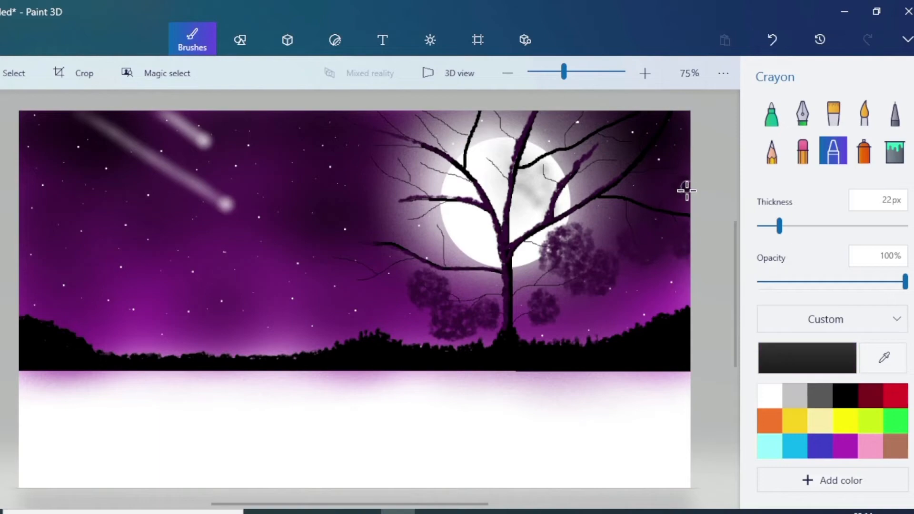
drag(778, 226, 816, 227)
mouse_move(674, 190)
mouse_down()
mouse_move(684, 187)
mouse_move(667, 118)
mouse_move(641, 160)
mouse_move(657, 119)
mouse_move(636, 122)
mouse_move(676, 186)
mouse_move(656, 148)
mouse_move(604, 155)
mouse_move(620, 147)
mouse_move(585, 128)
mouse_move(589, 117)
mouse_move(604, 147)
mouse_move(624, 123)
mouse_up()
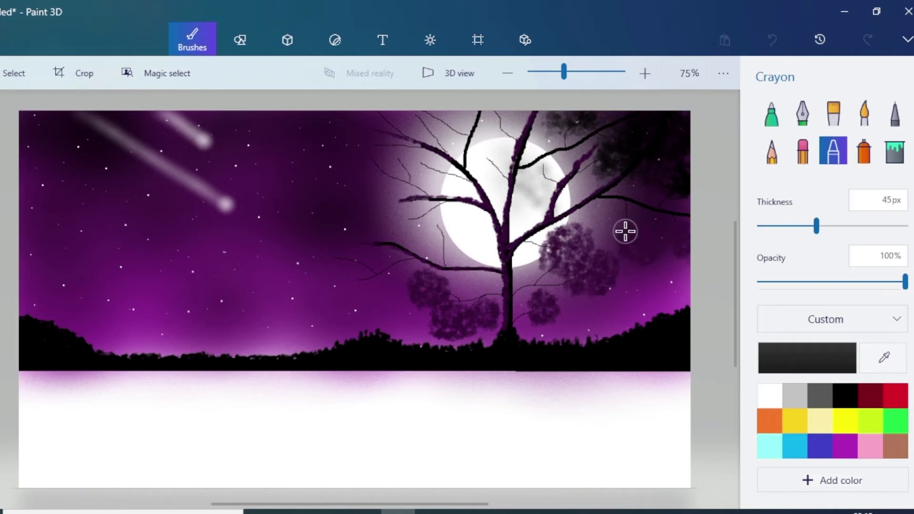
mouse_move(625, 231)
mouse_down()
mouse_move(631, 249)
mouse_move(650, 249)
mouse_move(654, 225)
mouse_move(644, 258)
mouse_move(685, 232)
mouse_move(638, 259)
mouse_move(625, 227)
mouse_move(624, 252)
mouse_move(648, 259)
mouse_move(635, 257)
mouse_move(650, 224)
mouse_move(671, 246)
mouse_up()
mouse_move(558, 190)
mouse_down()
mouse_move(535, 167)
mouse_move(553, 170)
mouse_move(543, 172)
mouse_move(552, 155)
mouse_move(539, 165)
mouse_move(546, 181)
mouse_move(553, 165)
mouse_move(539, 158)
mouse_move(533, 171)
mouse_move(517, 138)
mouse_move(488, 114)
mouse_move(508, 122)
mouse_move(495, 113)
mouse_move(497, 130)
mouse_move(511, 112)
mouse_move(501, 132)
mouse_move(484, 131)
mouse_move(501, 129)
mouse_move(488, 117)
mouse_move(470, 120)
mouse_move(488, 114)
mouse_move(472, 113)
mouse_move(489, 123)
mouse_move(426, 126)
mouse_move(429, 116)
mouse_move(421, 114)
mouse_move(440, 113)
mouse_move(483, 161)
mouse_move(492, 151)
mouse_move(481, 165)
mouse_move(495, 162)
mouse_move(487, 173)
mouse_move(468, 156)
mouse_move(484, 141)
mouse_move(473, 145)
mouse_move(474, 166)
mouse_move(490, 173)
mouse_move(477, 157)
mouse_move(496, 135)
mouse_move(488, 158)
mouse_up()
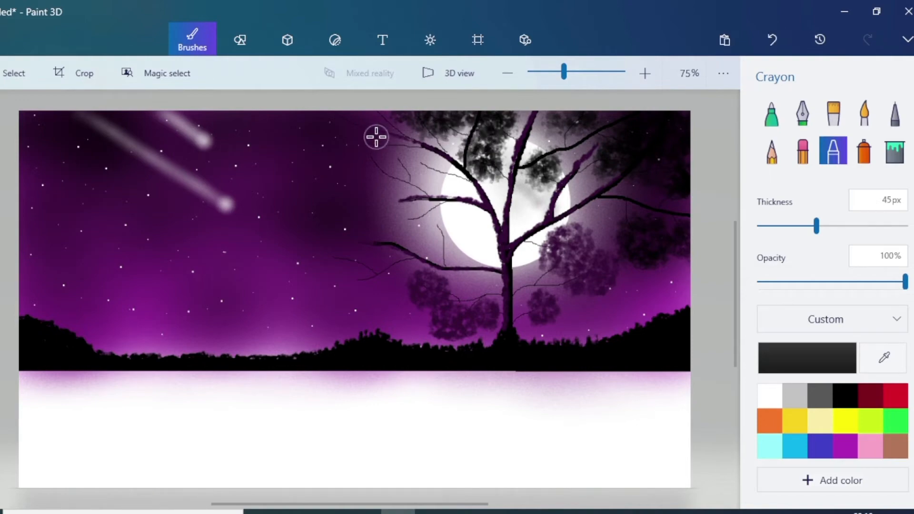
mouse_move(376, 136)
mouse_down()
mouse_move(374, 112)
mouse_move(384, 137)
mouse_move(349, 136)
mouse_move(377, 119)
mouse_move(344, 128)
mouse_move(378, 160)
mouse_move(364, 169)
mouse_move(387, 167)
mouse_move(353, 172)
mouse_move(399, 155)
mouse_move(393, 163)
mouse_move(406, 167)
mouse_move(375, 170)
mouse_move(368, 196)
mouse_move(361, 177)
mouse_move(337, 166)
mouse_move(362, 145)
mouse_move(341, 179)
mouse_move(404, 202)
mouse_move(378, 197)
mouse_move(417, 218)
mouse_move(380, 206)
mouse_move(397, 228)
mouse_move(423, 235)
mouse_move(394, 232)
mouse_move(417, 236)
mouse_move(438, 229)
mouse_move(440, 218)
mouse_move(430, 232)
mouse_move(443, 239)
mouse_move(440, 216)
mouse_move(457, 231)
mouse_move(425, 223)
mouse_move(432, 231)
mouse_move(369, 247)
mouse_move(361, 233)
mouse_move(385, 241)
mouse_move(355, 237)
mouse_move(379, 258)
mouse_move(333, 257)
mouse_move(349, 262)
mouse_move(330, 266)
mouse_move(337, 247)
mouse_move(339, 275)
mouse_move(324, 253)
mouse_move(311, 275)
mouse_move(325, 282)
mouse_move(337, 275)
mouse_move(332, 286)
mouse_move(343, 265)
mouse_move(369, 288)
mouse_up()
- Mix a medium purple, hex 652566, and dab it over the lower left foliage clusters with the Crayon at 26 px
click(852, 450)
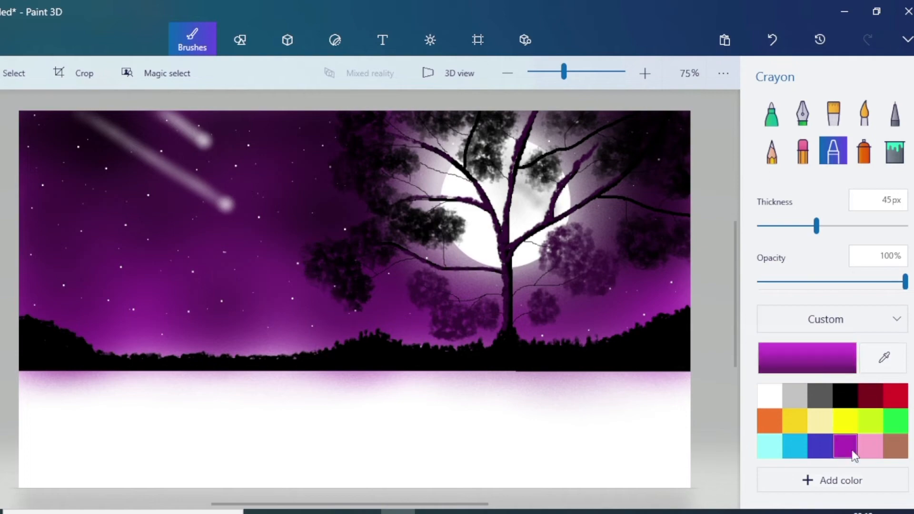
click(804, 363)
click(435, 243)
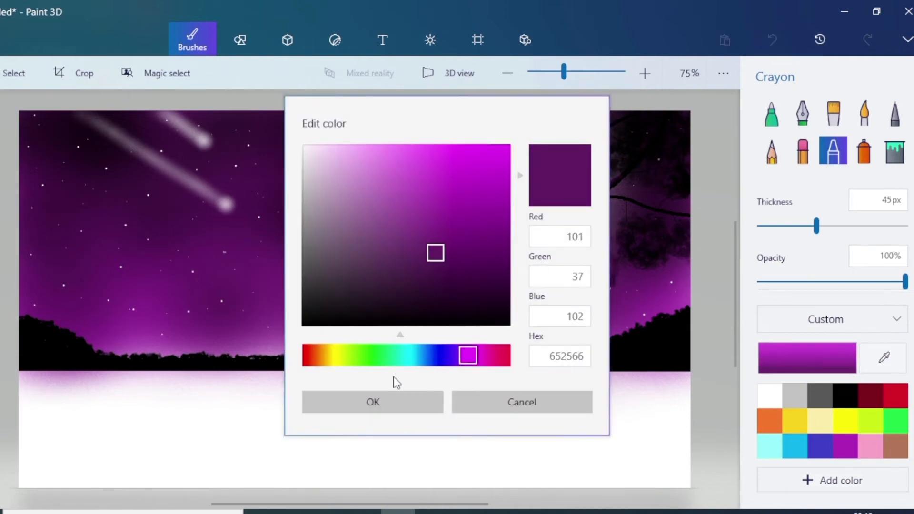
click(373, 402)
drag(817, 227, 786, 227)
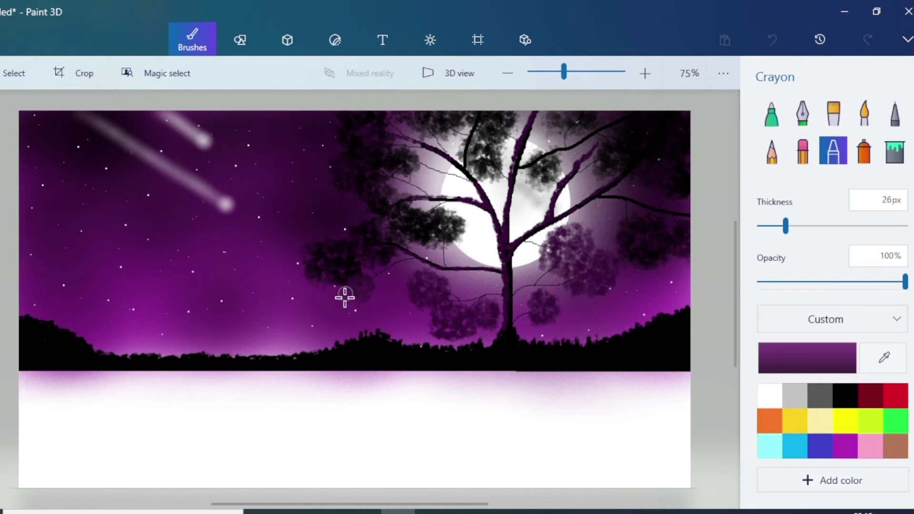
mouse_move(345, 298)
mouse_down()
mouse_move(312, 273)
mouse_move(322, 250)
mouse_move(323, 269)
mouse_move(346, 269)
mouse_move(337, 254)
mouse_move(348, 248)
mouse_move(356, 263)
mouse_move(355, 245)
mouse_move(349, 278)
mouse_move(337, 249)
mouse_move(326, 241)
mouse_move(316, 247)
mouse_move(343, 270)
mouse_move(336, 260)
mouse_move(341, 282)
mouse_move(309, 248)
mouse_move(343, 232)
mouse_move(323, 237)
mouse_move(352, 293)
mouse_move(374, 252)
mouse_move(365, 224)
mouse_move(374, 236)
mouse_move(363, 243)
mouse_move(369, 259)
mouse_move(377, 239)
mouse_up()
mouse_move(425, 214)
mouse_down()
mouse_move(457, 219)
mouse_move(455, 228)
mouse_move(442, 218)
mouse_move(418, 236)
mouse_move(444, 252)
mouse_move(461, 234)
mouse_move(458, 247)
mouse_move(419, 224)
mouse_move(399, 190)
mouse_move(374, 200)
mouse_move(387, 200)
mouse_move(376, 208)
mouse_move(398, 209)
mouse_move(398, 219)
mouse_move(410, 198)
mouse_move(392, 221)
mouse_move(413, 215)
mouse_move(410, 230)
mouse_move(429, 207)
mouse_move(406, 238)
mouse_up()
- Cover the black foliage on the tree's upper left branches with medium purple leaf dabs using the 26 px Crayon
mouse_move(483, 164)
mouse_down()
mouse_move(475, 147)
mouse_move(494, 153)
mouse_move(497, 179)
mouse_move(481, 151)
mouse_move(472, 165)
mouse_move(464, 155)
mouse_move(467, 132)
mouse_move(496, 140)
mouse_move(499, 168)
mouse_move(470, 141)
mouse_move(408, 116)
mouse_move(482, 114)
mouse_up()
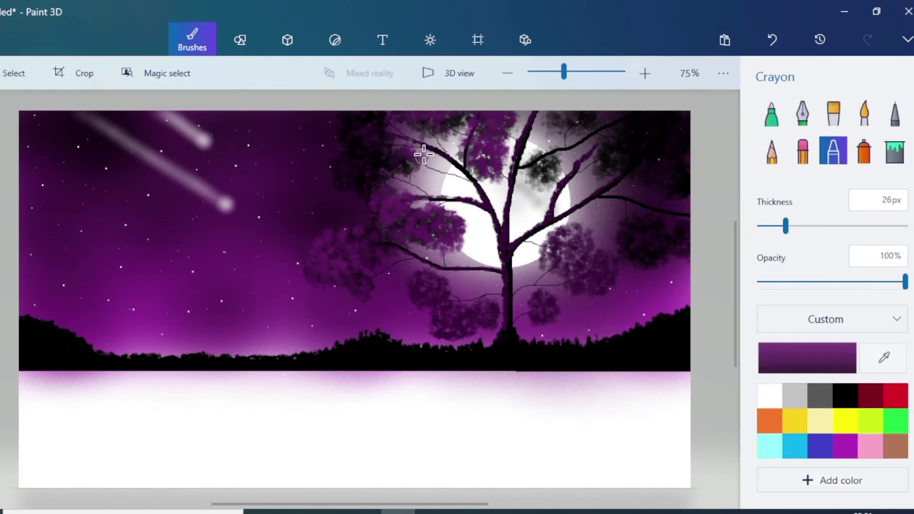
mouse_move(419, 169)
mouse_down()
mouse_move(431, 175)
mouse_move(418, 158)
mouse_move(443, 163)
mouse_up()
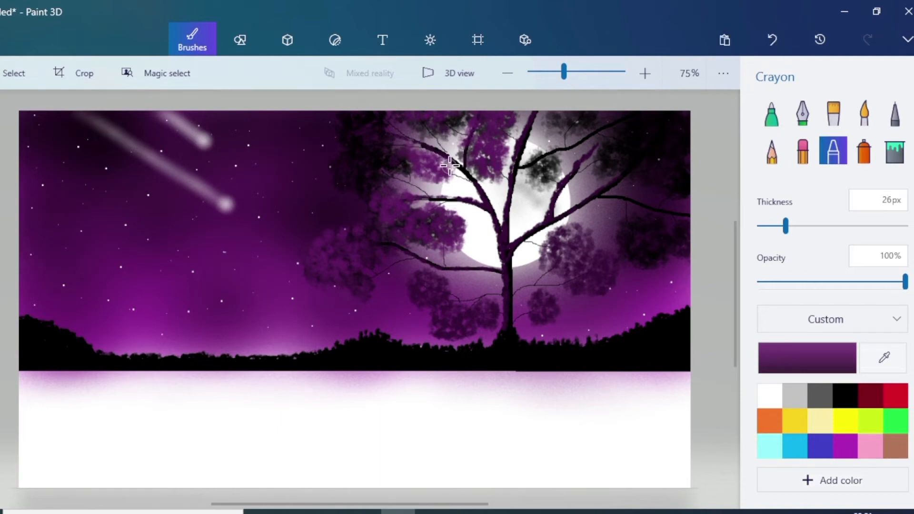
drag(424, 176, 447, 180)
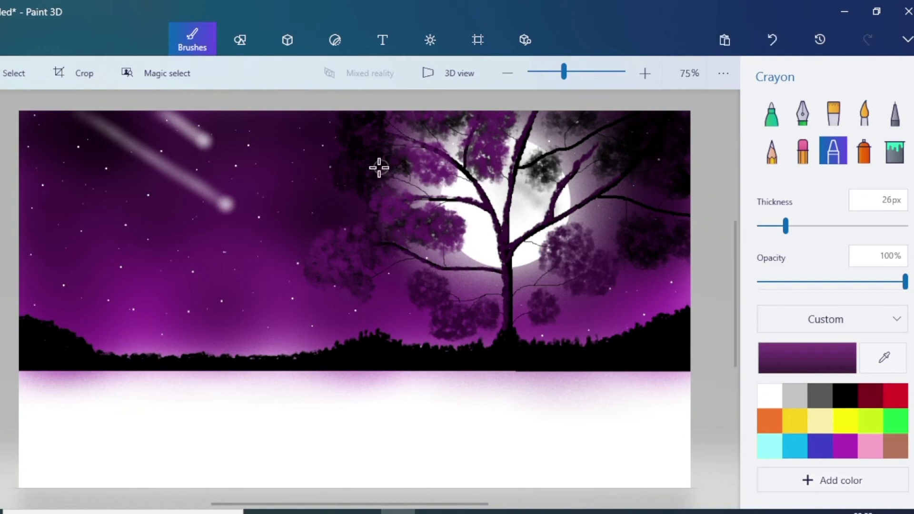
mouse_move(379, 168)
mouse_down()
mouse_move(364, 178)
mouse_move(381, 179)
mouse_move(360, 183)
mouse_move(373, 187)
mouse_move(337, 172)
mouse_move(351, 180)
mouse_move(394, 157)
mouse_move(388, 120)
mouse_move(401, 117)
mouse_move(345, 116)
mouse_move(338, 132)
mouse_move(360, 147)
mouse_move(361, 117)
mouse_move(382, 120)
mouse_move(356, 134)
mouse_move(377, 135)
mouse_move(368, 146)
mouse_move(378, 153)
mouse_move(353, 154)
mouse_move(338, 181)
mouse_move(366, 198)
mouse_move(341, 169)
mouse_move(370, 123)
mouse_up()
mouse_move(442, 124)
mouse_down()
mouse_move(418, 122)
mouse_move(431, 128)
mouse_move(462, 117)
mouse_up()
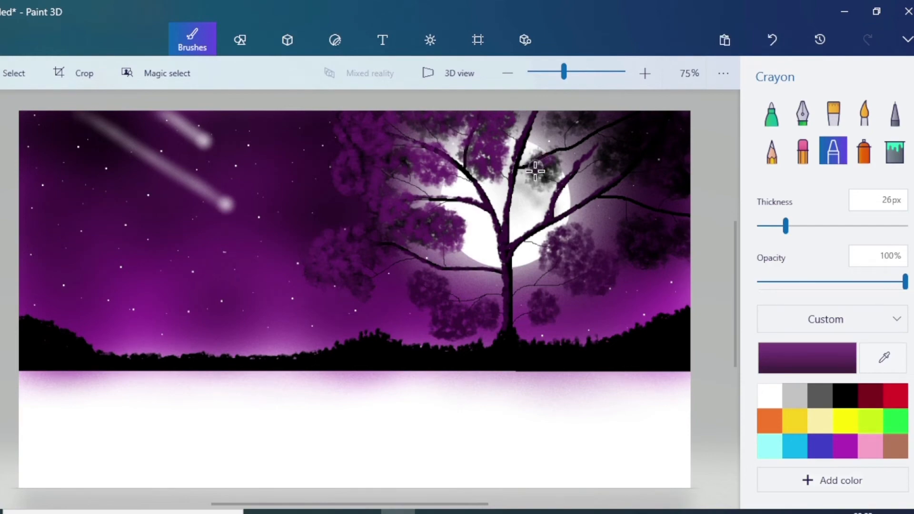
- Add medium purple leaf dabs to the foliage over the moon and along the tree's right side with the 26 px Crayon
mouse_move(535, 171)
mouse_down()
mouse_move(551, 161)
mouse_move(545, 178)
mouse_move(556, 180)
mouse_move(540, 180)
mouse_move(549, 185)
mouse_move(540, 147)
mouse_move(554, 185)
mouse_up()
mouse_move(565, 115)
mouse_down()
mouse_move(590, 113)
mouse_move(571, 122)
mouse_move(594, 118)
mouse_move(581, 126)
mouse_move(594, 114)
mouse_move(559, 114)
mouse_move(569, 125)
mouse_move(551, 131)
mouse_move(545, 120)
mouse_move(550, 135)
mouse_move(594, 117)
mouse_move(635, 114)
mouse_move(601, 152)
mouse_move(601, 172)
mouse_move(624, 165)
mouse_move(622, 137)
mouse_move(636, 153)
mouse_move(624, 173)
mouse_move(641, 180)
mouse_move(675, 184)
mouse_move(632, 140)
mouse_move(665, 151)
mouse_move(664, 168)
mouse_move(670, 154)
mouse_move(637, 132)
mouse_move(671, 131)
mouse_move(684, 150)
mouse_move(671, 157)
mouse_move(683, 193)
mouse_move(645, 188)
mouse_move(651, 168)
mouse_move(621, 145)
mouse_up()
mouse_move(623, 143)
mouse_down()
mouse_move(664, 112)
mouse_move(687, 117)
mouse_move(656, 128)
mouse_move(688, 120)
mouse_move(678, 170)
mouse_move(653, 189)
mouse_move(687, 187)
mouse_up()
mouse_move(626, 225)
mouse_down()
mouse_move(650, 222)
mouse_move(624, 241)
mouse_move(643, 262)
mouse_move(627, 259)
mouse_move(659, 259)
mouse_move(664, 237)
mouse_move(646, 219)
mouse_move(652, 234)
mouse_move(638, 245)
mouse_move(643, 220)
mouse_move(623, 245)
mouse_move(643, 264)
mouse_move(658, 263)
mouse_move(636, 256)
mouse_move(655, 238)
mouse_move(650, 251)
mouse_move(679, 241)
mouse_move(683, 227)
mouse_move(677, 255)
mouse_up()
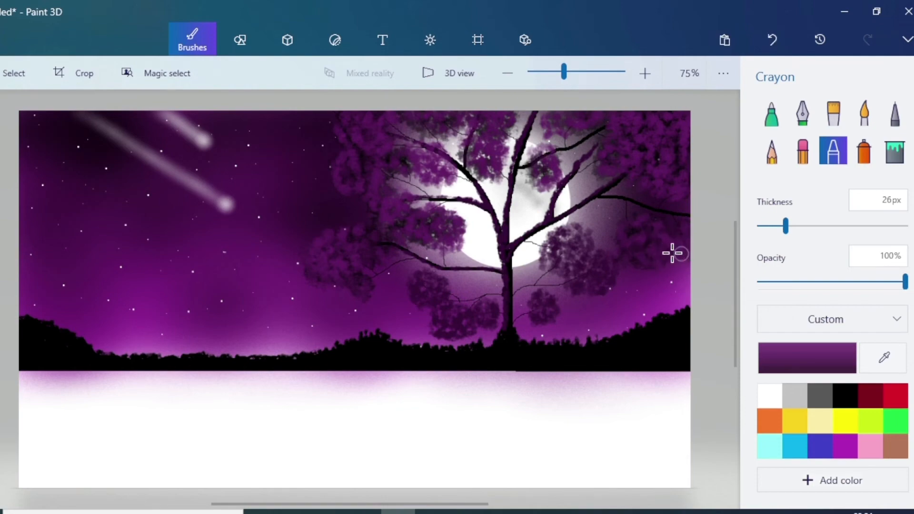
mouse_move(553, 254)
mouse_down()
mouse_move(578, 233)
mouse_move(551, 247)
mouse_move(547, 268)
mouse_move(547, 251)
mouse_move(585, 228)
mouse_move(592, 243)
mouse_move(601, 234)
mouse_move(600, 250)
mouse_move(549, 246)
mouse_move(567, 246)
mouse_move(558, 262)
mouse_move(583, 254)
mouse_move(549, 264)
mouse_move(593, 249)
mouse_move(611, 260)
mouse_move(618, 272)
mouse_move(579, 291)
mouse_up()
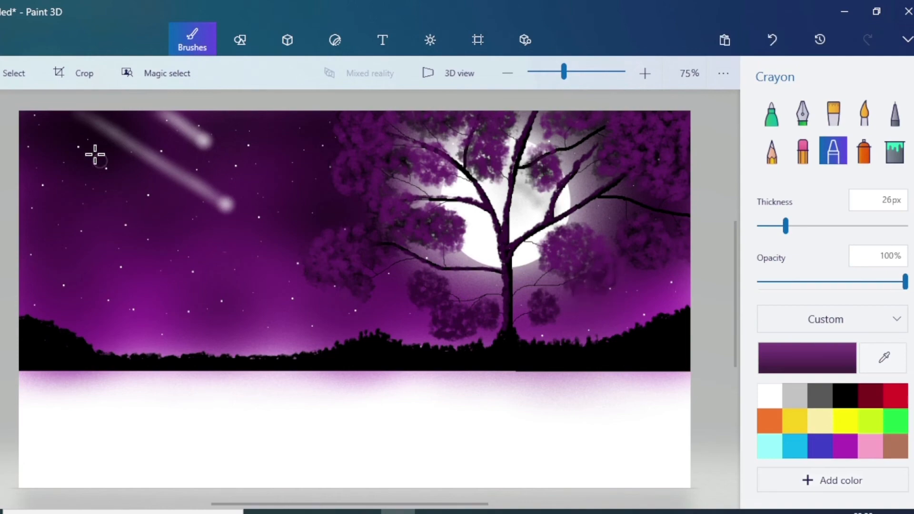
- Select the whole scene above the horizon, 1279 by 476 px, and paste a duplicate of it
click(16, 70)
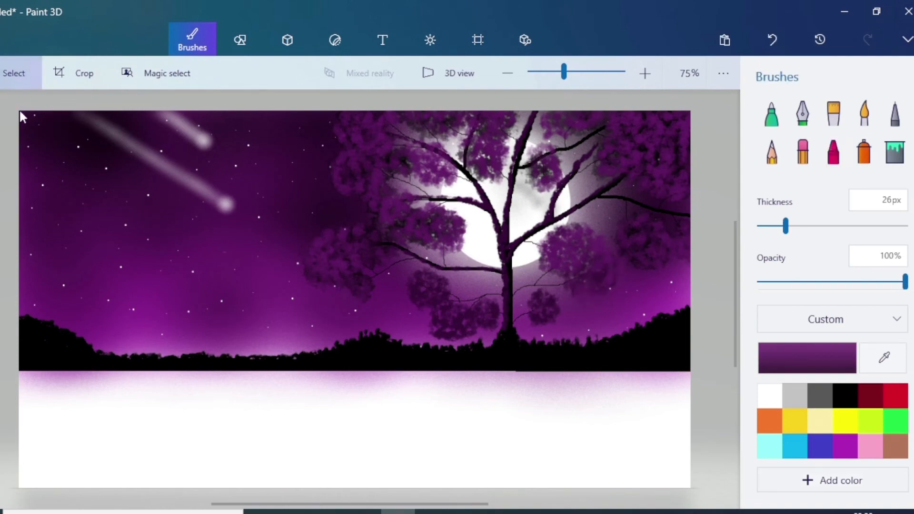
mouse_move(19, 108)
mouse_down()
mouse_move(150, 194)
mouse_move(557, 346)
mouse_move(691, 361)
mouse_up()
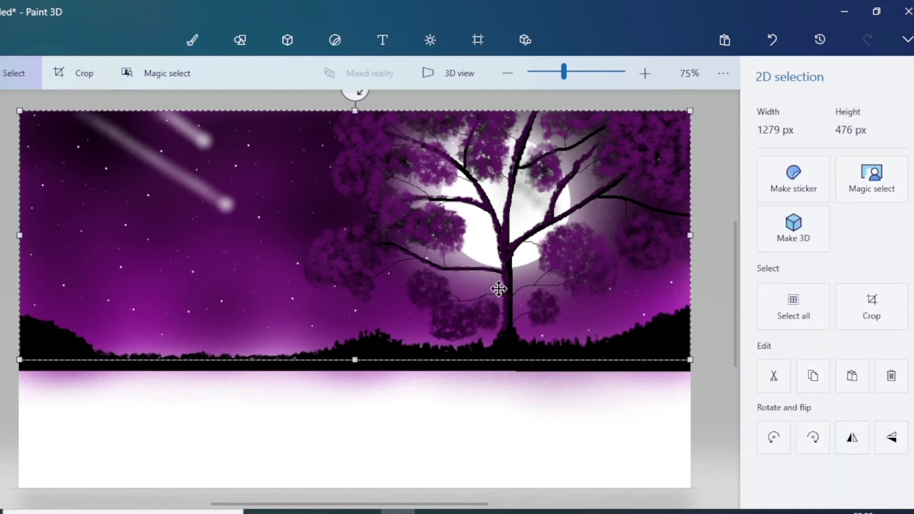
right_click(366, 275)
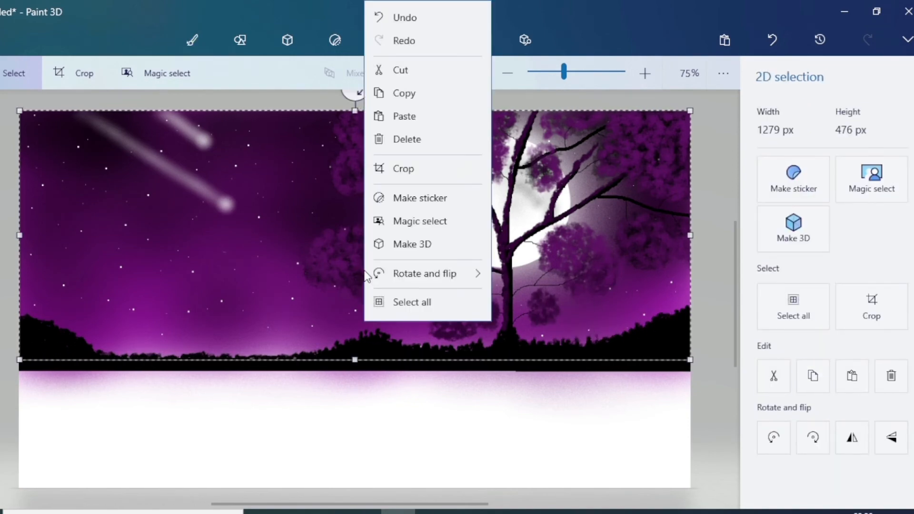
click(400, 117)
- Flip the duplicate vertically and fit it below the horizon at 258 px high as a water reflection
click(891, 438)
drag(353, 161, 361, 360)
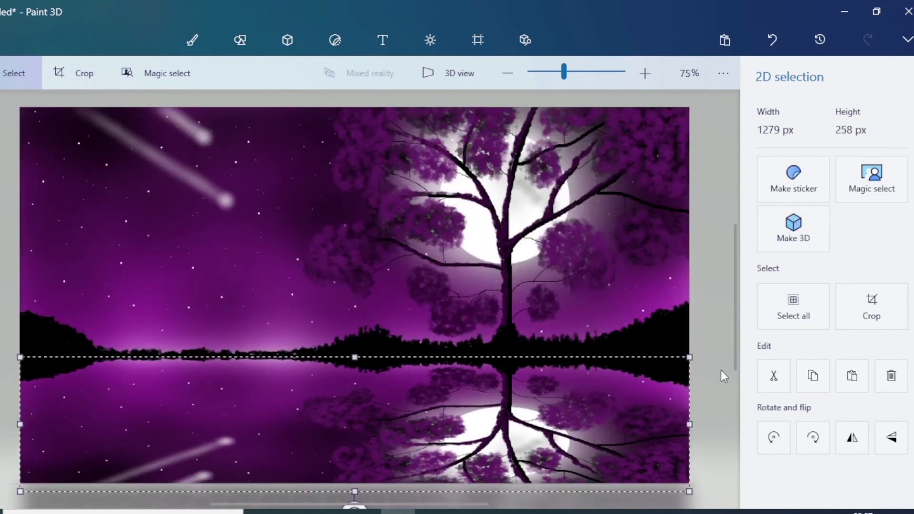
click(713, 336)
- Paint thin horizontal light grey ripple lines across the water with the 5 px Watercolor brush at 37% opacity
click(794, 396)
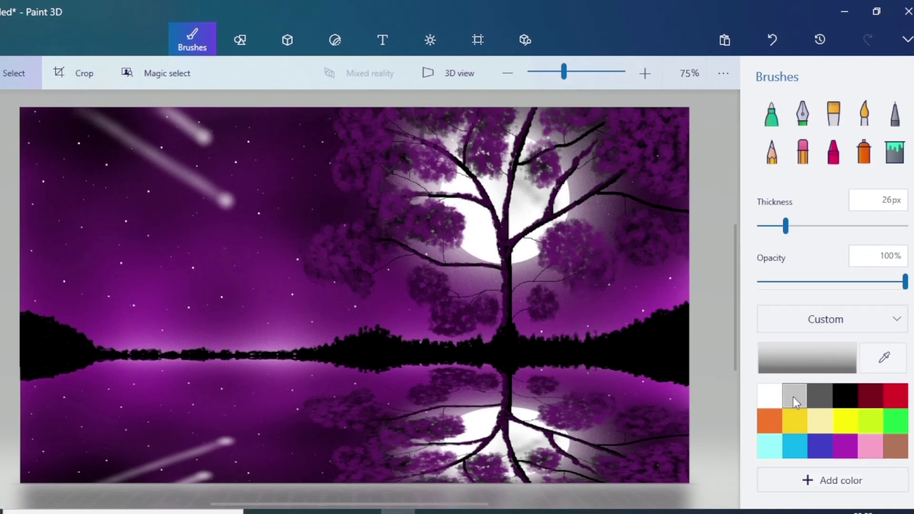
click(864, 116)
drag(793, 229, 722, 249)
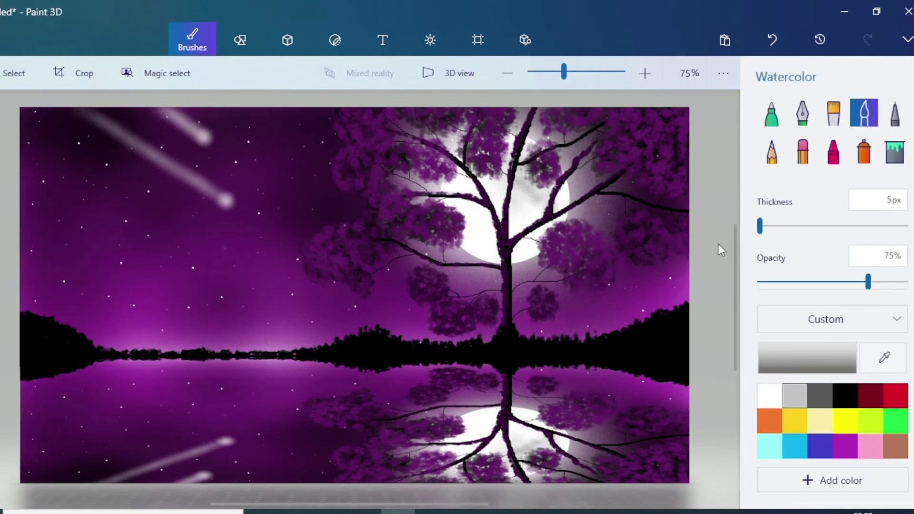
drag(838, 289, 771, 286)
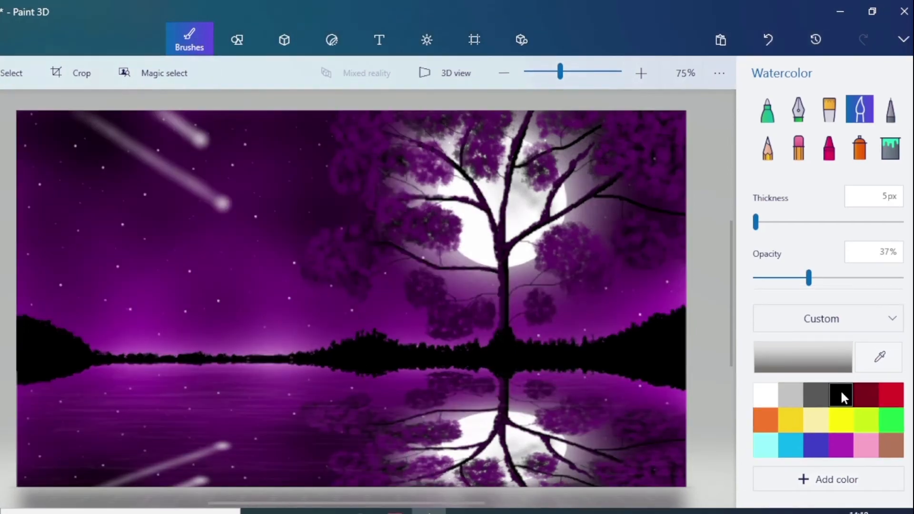
- Paint the tree trunk, main branches and hills solid black with the 7 px Marker, and add fine grass along the hills with the 1 px Pixel pen
click(845, 394)
click(767, 109)
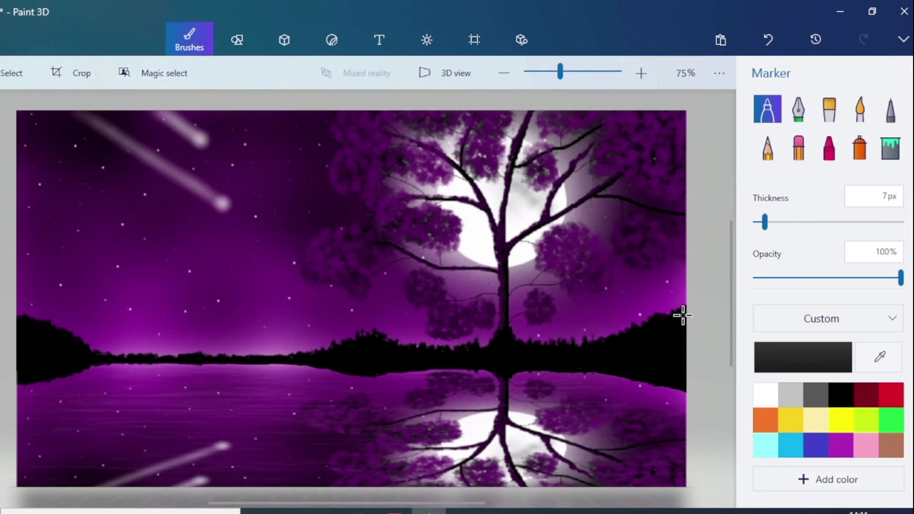
drag(506, 315, 504, 329)
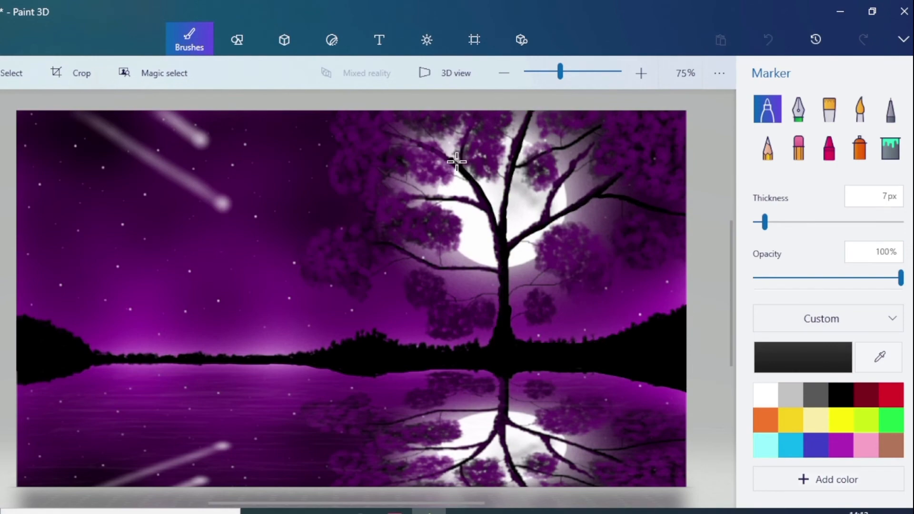
drag(457, 161, 395, 246)
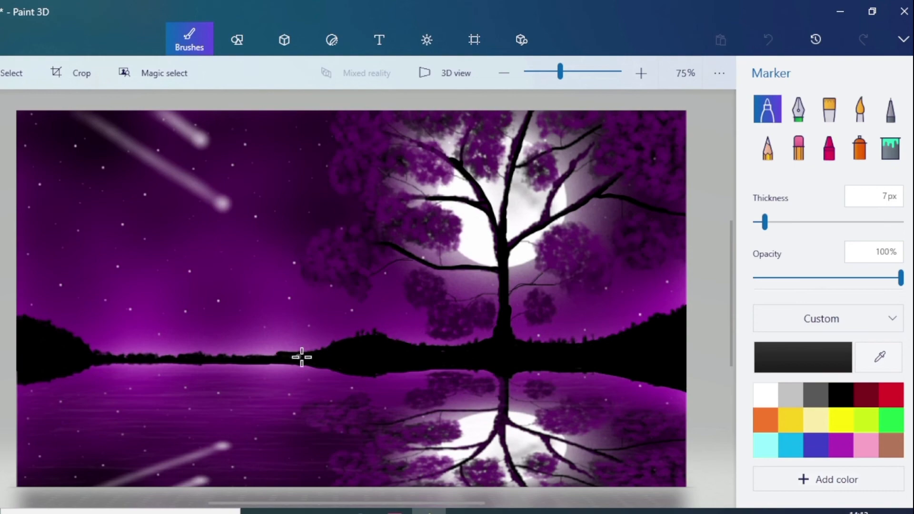
click(891, 109)
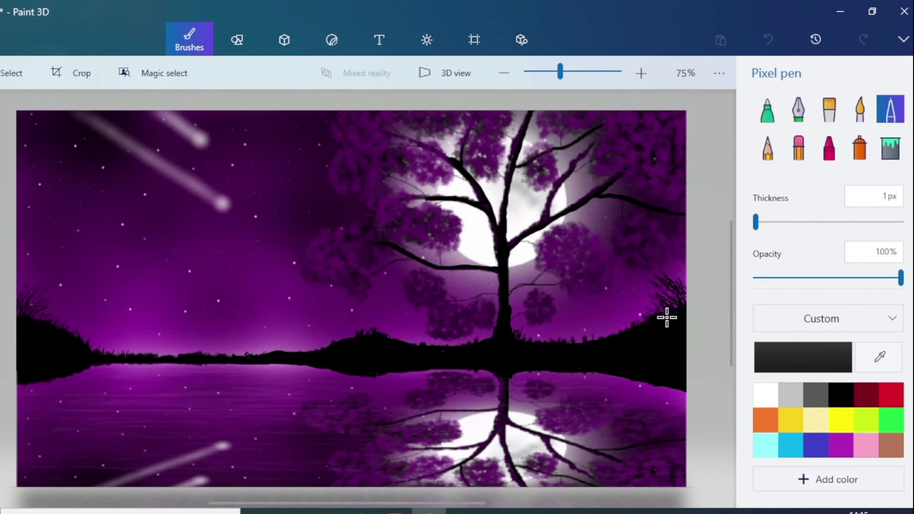
- Add faint light grey ripple strokes over the black bank's reflection with the 5 px Watercolor brush at 11% opacity
click(790, 395)
click(860, 109)
drag(808, 278, 771, 278)
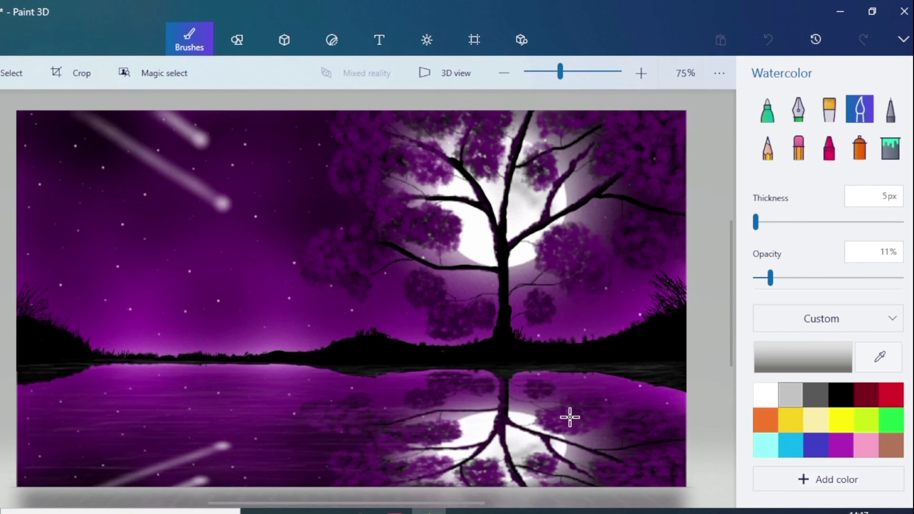
- Add faint white ripple highlights along the waterline and across the water with the 5 px Watercolor brush at 11% opacity
click(765, 399)
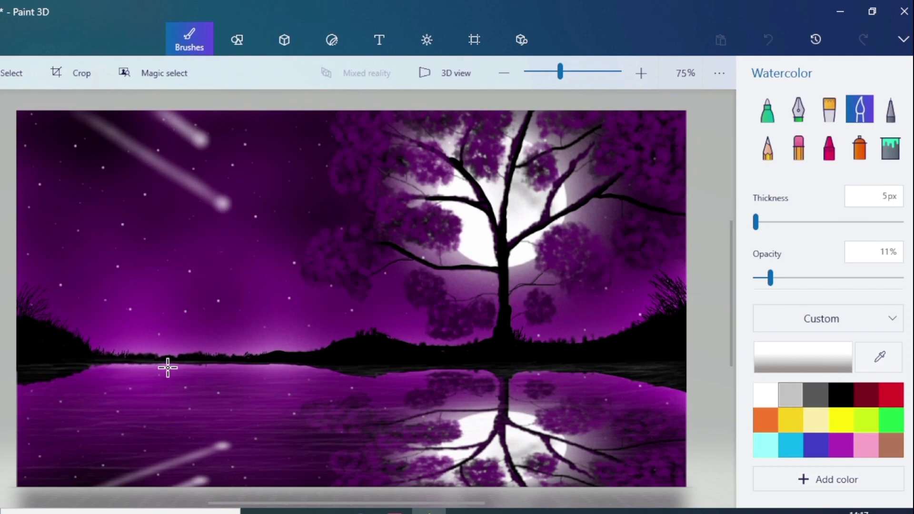
mouse_move(417, 372)
mouse_down()
mouse_move(557, 371)
mouse_move(608, 383)
mouse_up()
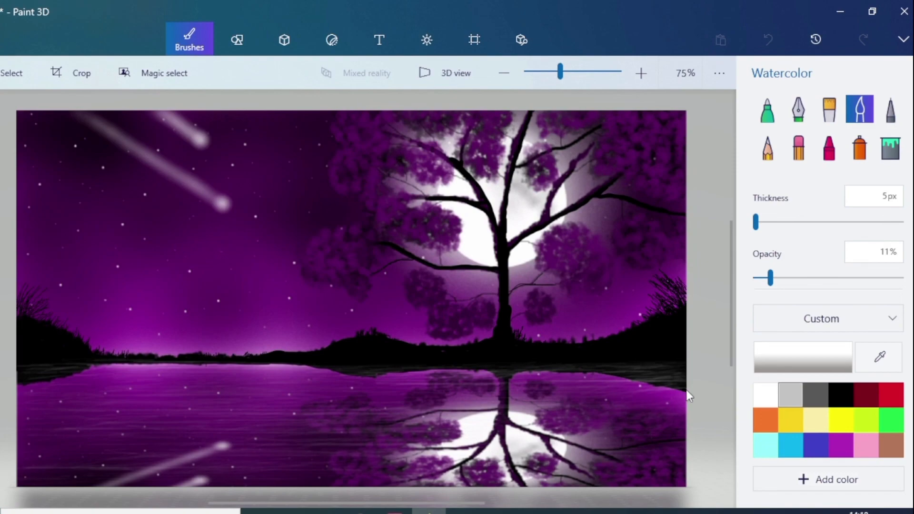
mouse_move(96, 375)
mouse_down()
mouse_move(55, 364)
mouse_move(21, 373)
mouse_up()
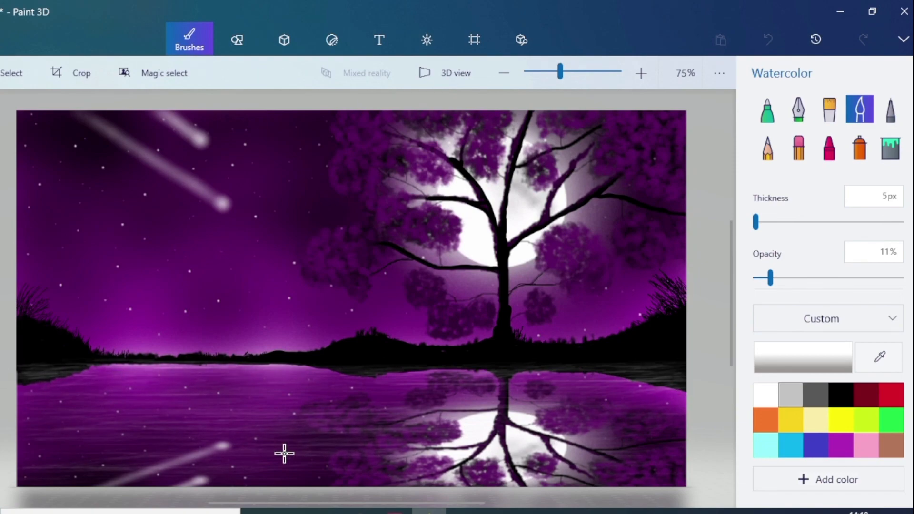
- Darken the lower left area of the water with a black Spray can at 236 px thickness and 25% opacity
click(859, 148)
click(840, 404)
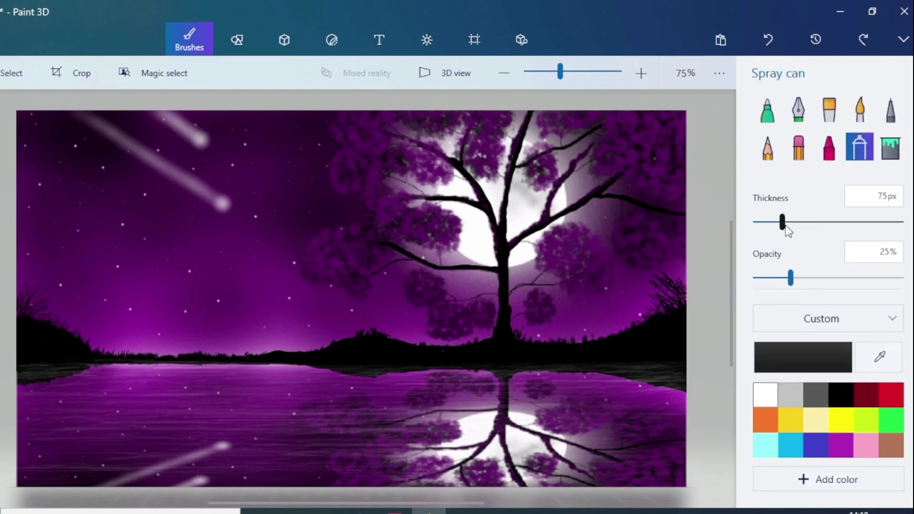
drag(782, 225, 868, 222)
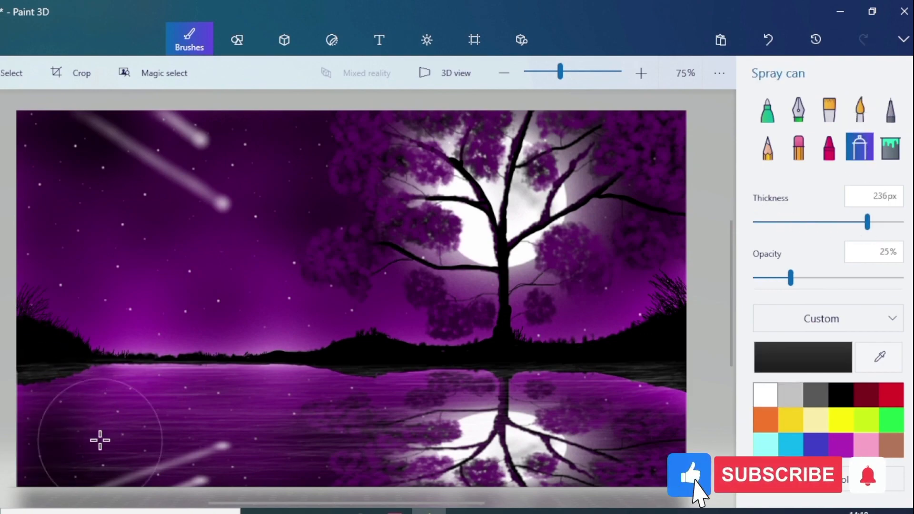